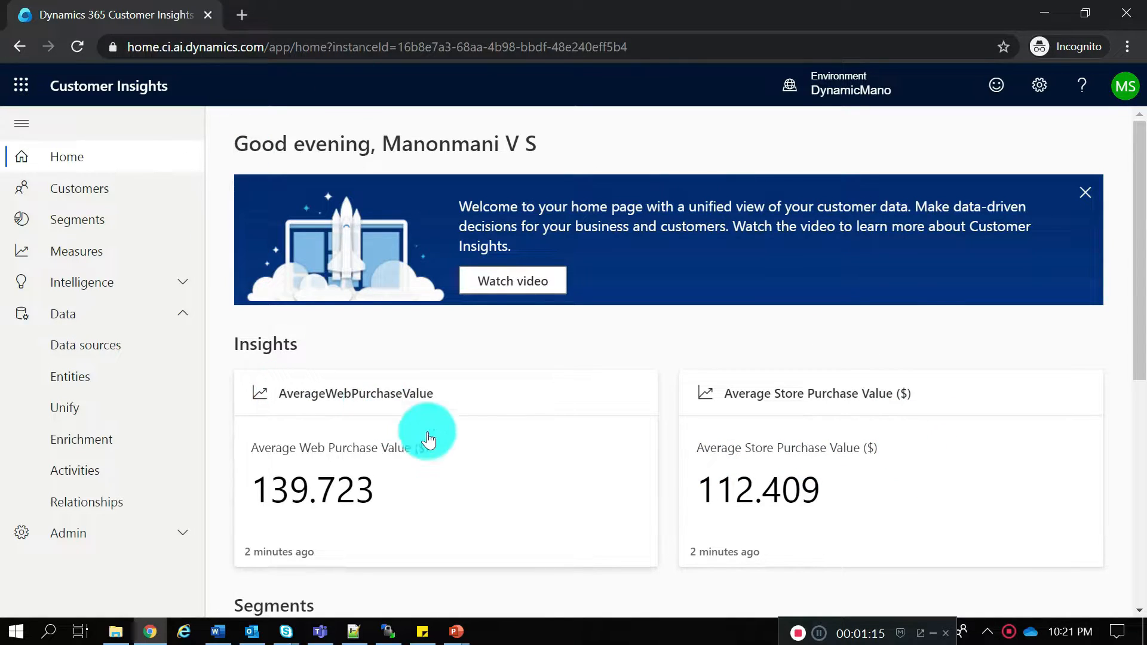
# Look over the home page insights, and open the profile of the first customer in the customer list
pyautogui.scroll(-4, 538, 450)
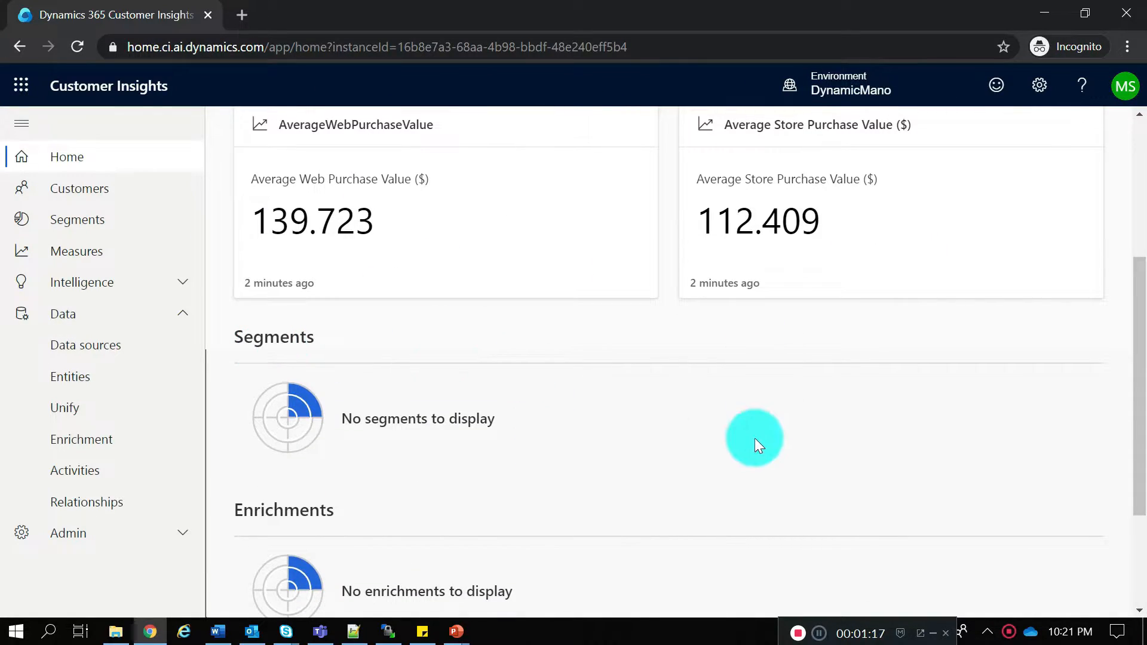
pyautogui.click(75, 191)
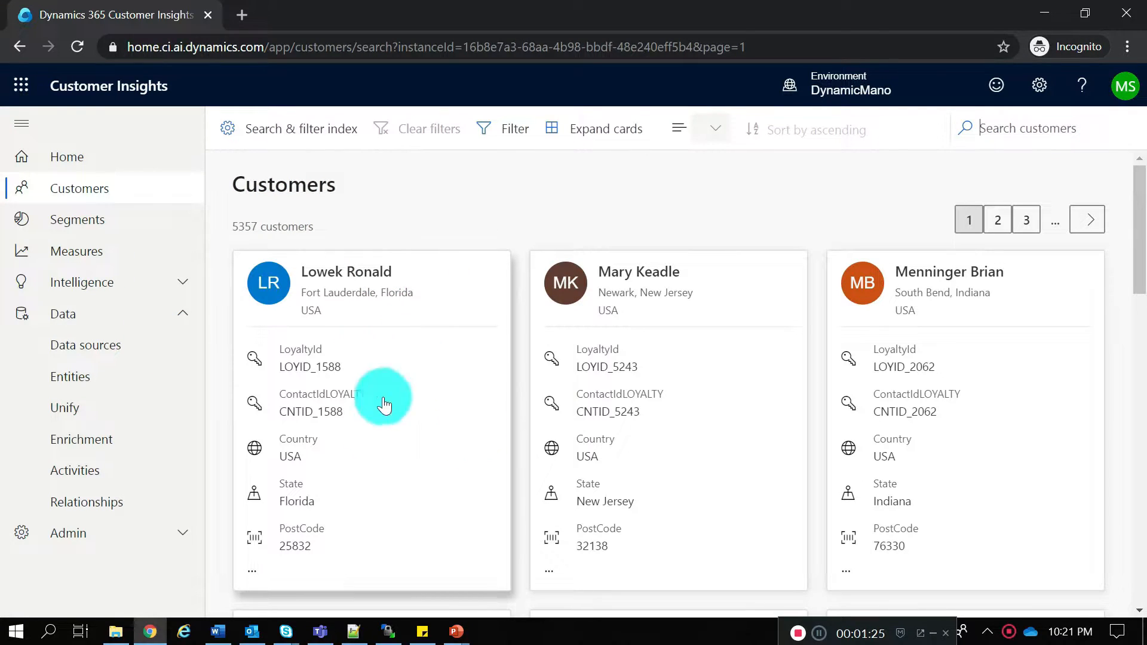
pyautogui.click(408, 457)
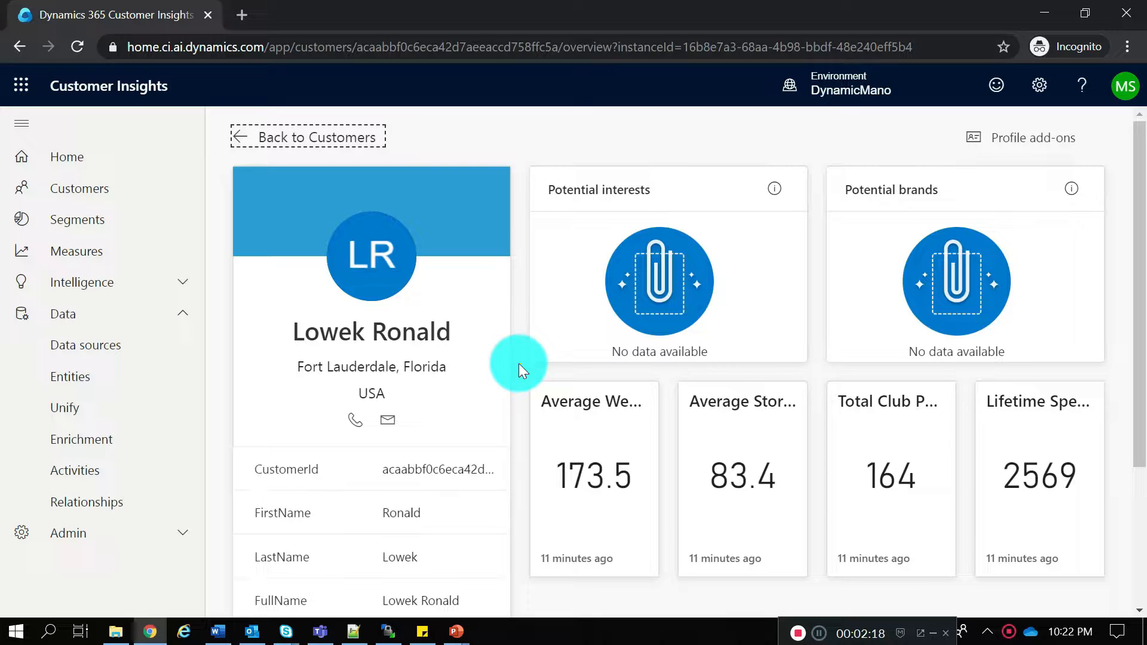
# Start a new quick segment created from measures
pyautogui.click(79, 221)
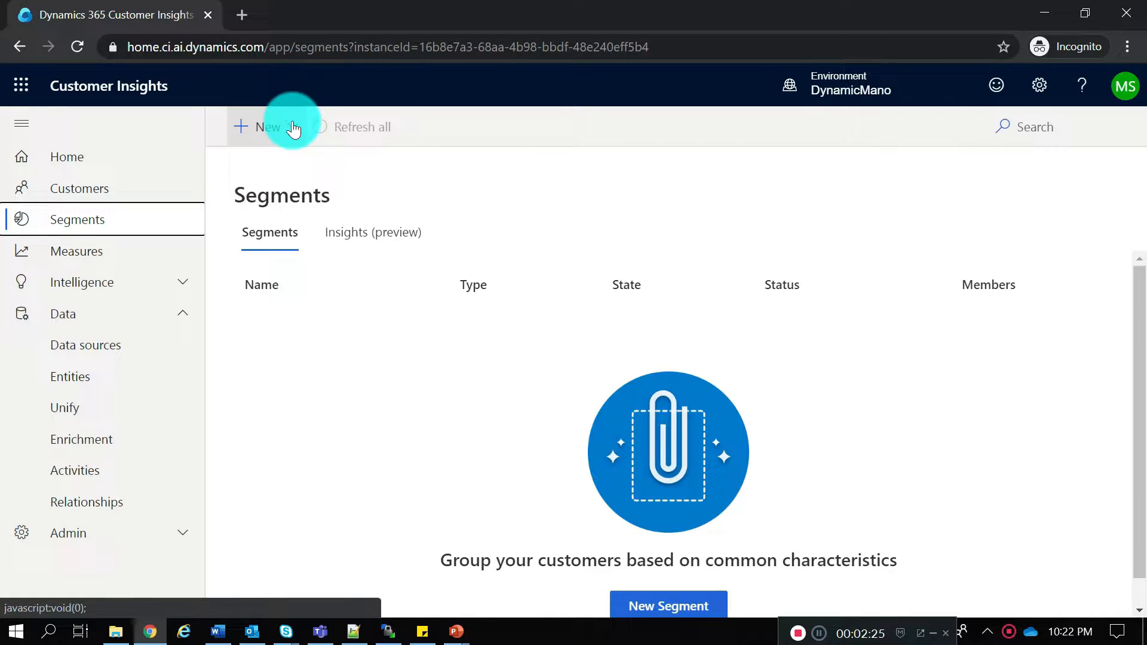
pyautogui.click(292, 127)
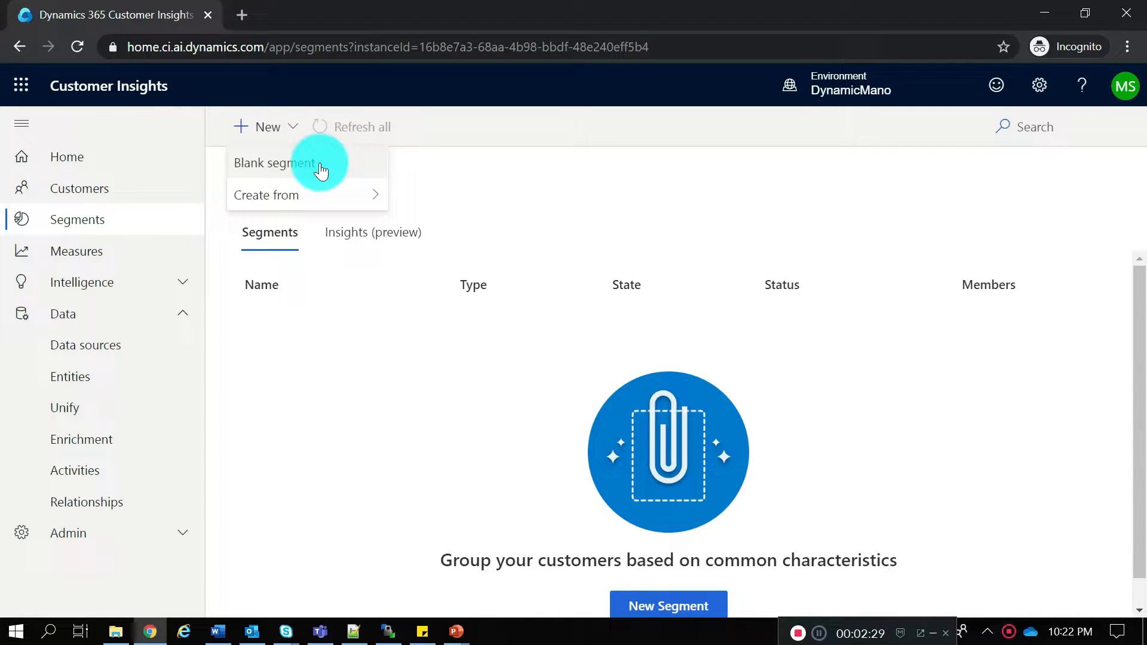
pyautogui.moveTo(359, 195)
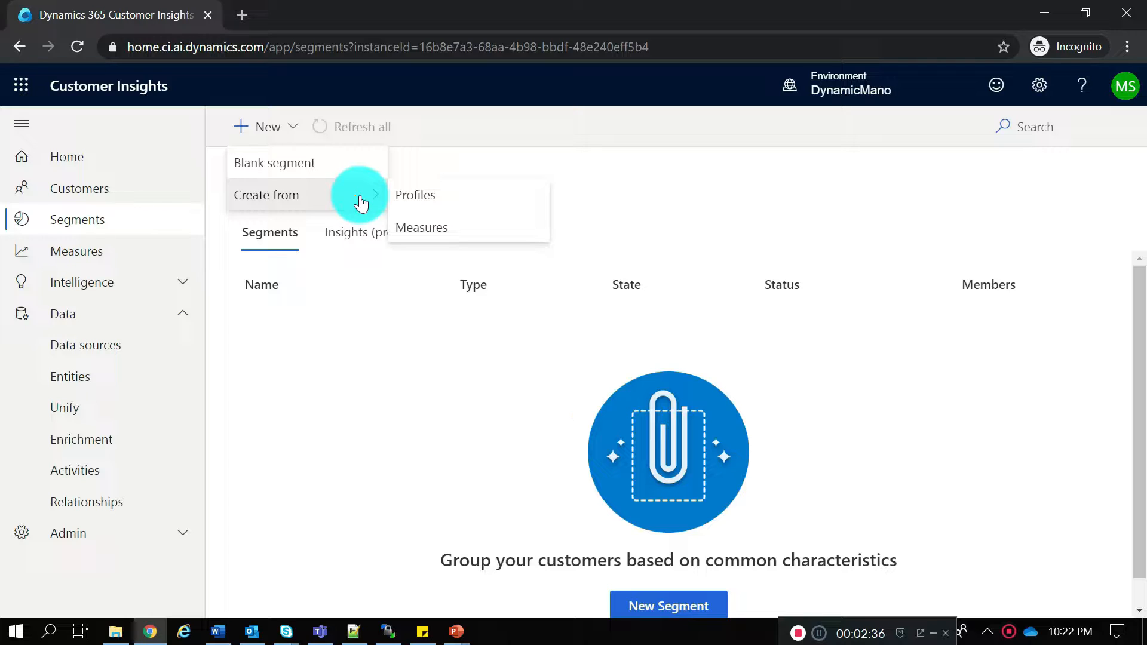
pyautogui.click(460, 235)
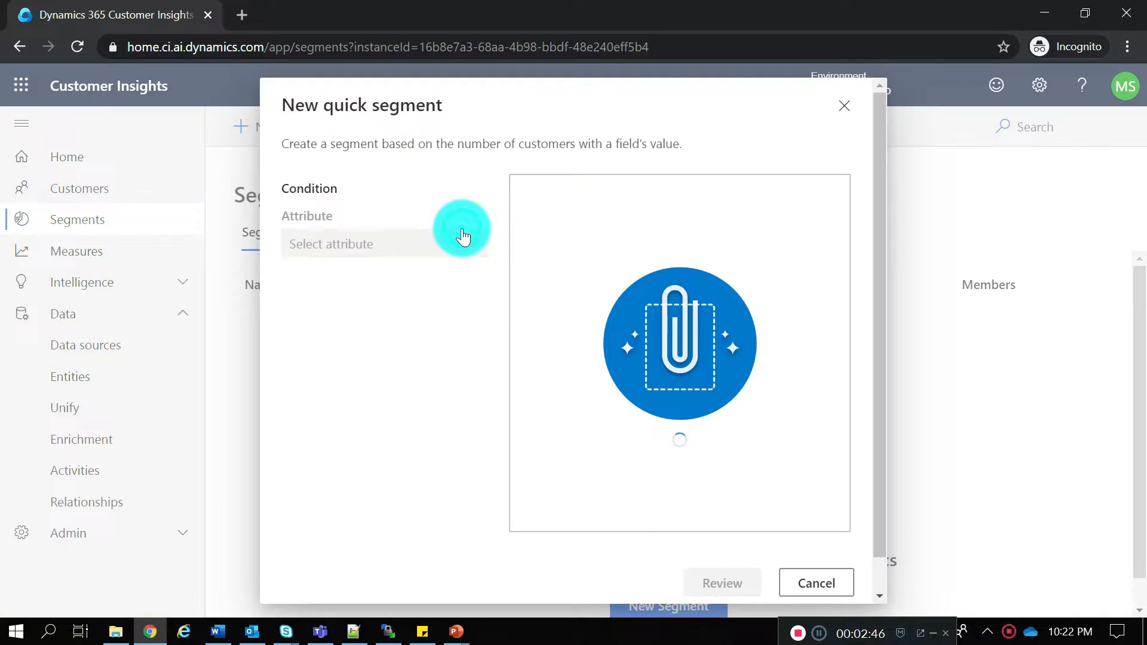
# Set the segment condition to Average Store Purchase ($) greater than 120 and proceed to the review
pyautogui.click(472, 239)
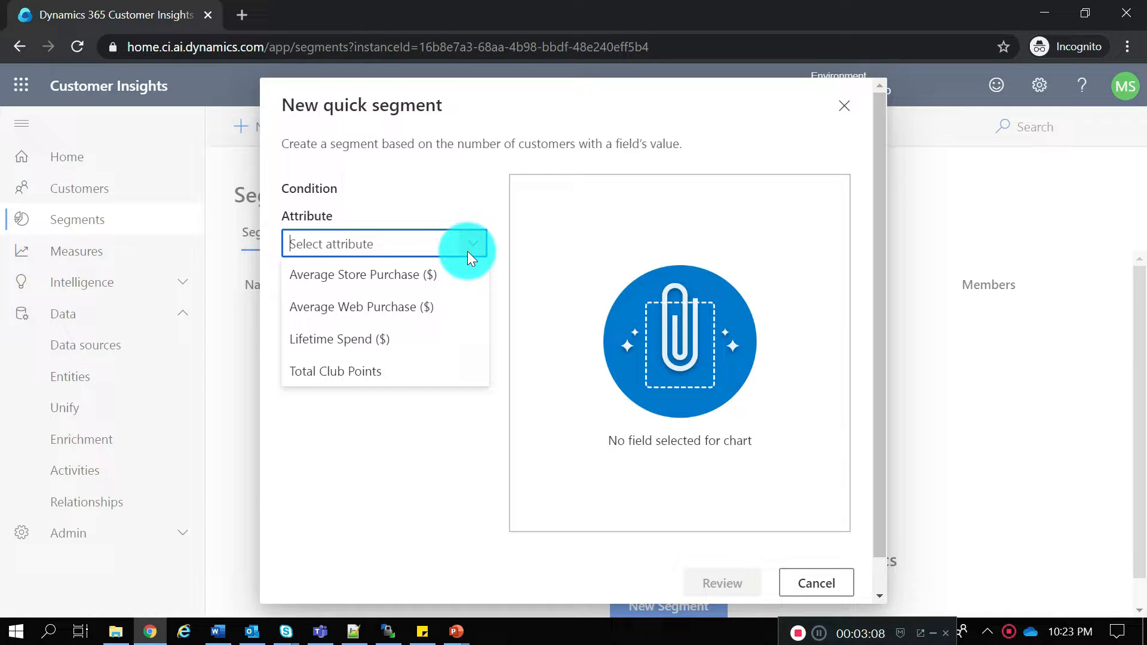
pyautogui.click(384, 274)
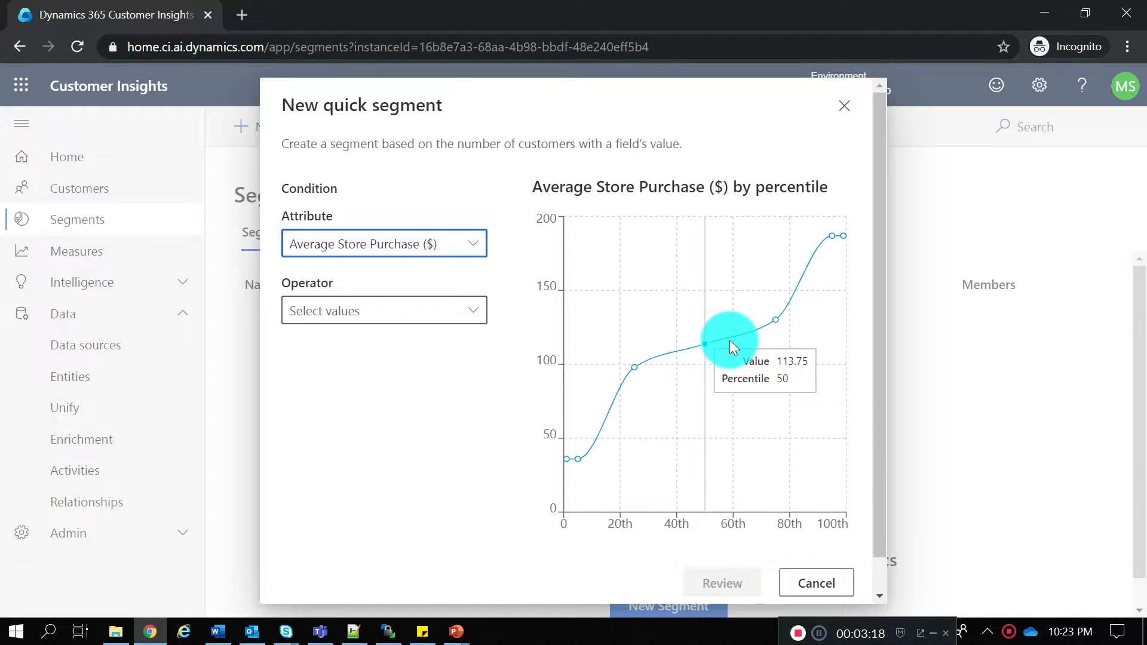
pyautogui.click(472, 310)
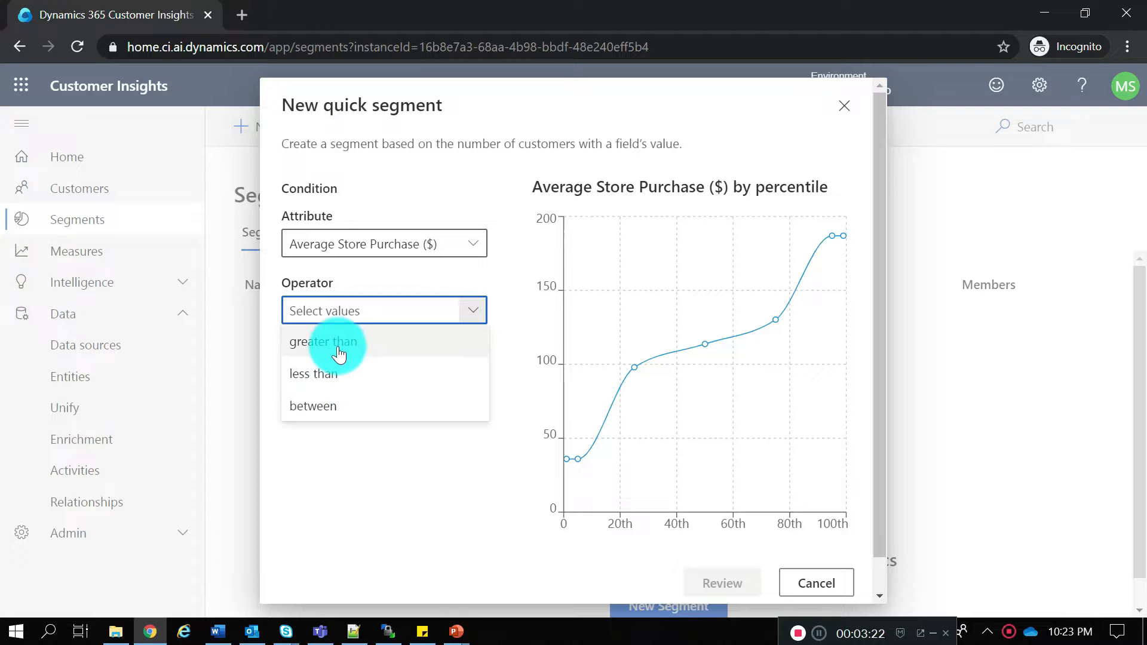
pyautogui.click(337, 350)
pyautogui.click(369, 378)
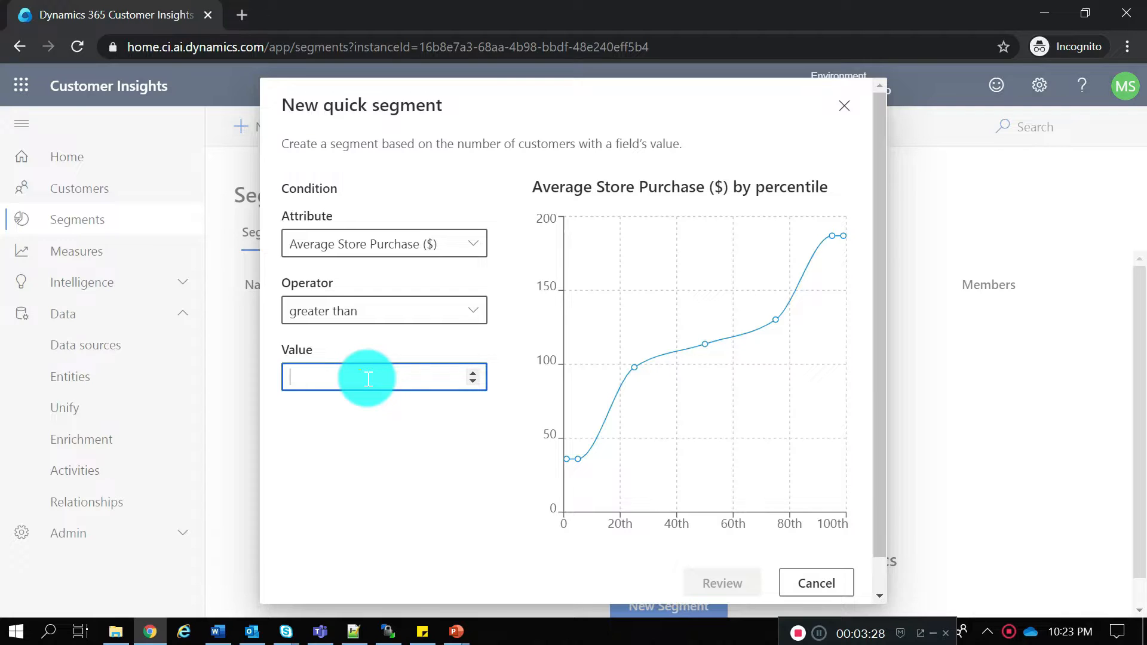
pyautogui.write('120')
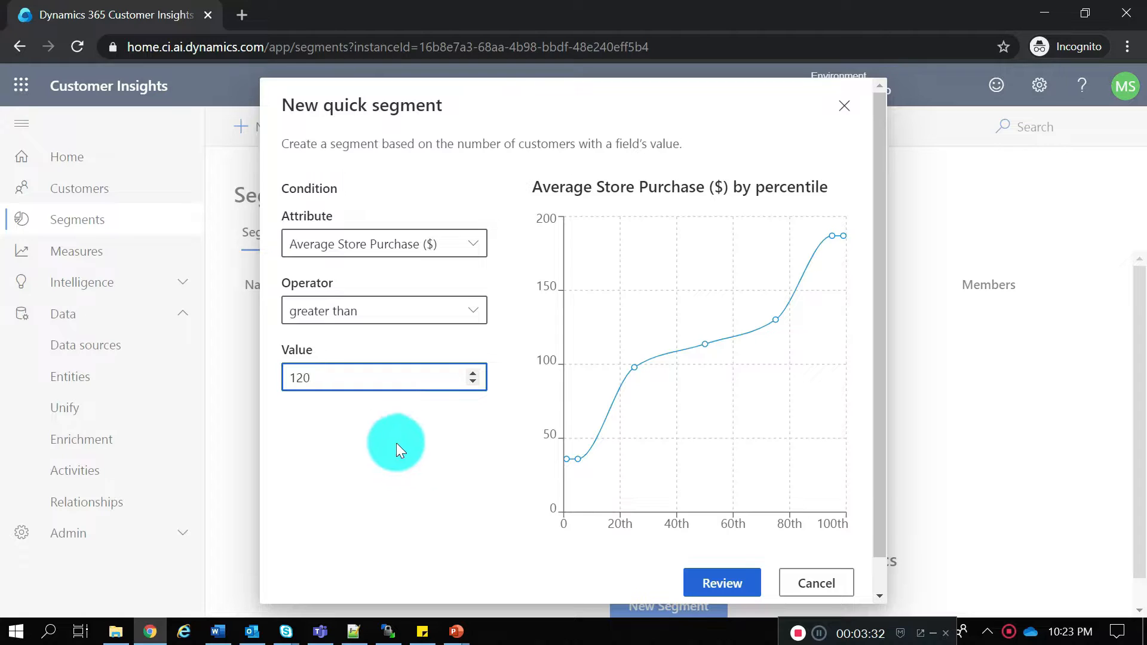
pyautogui.click(718, 586)
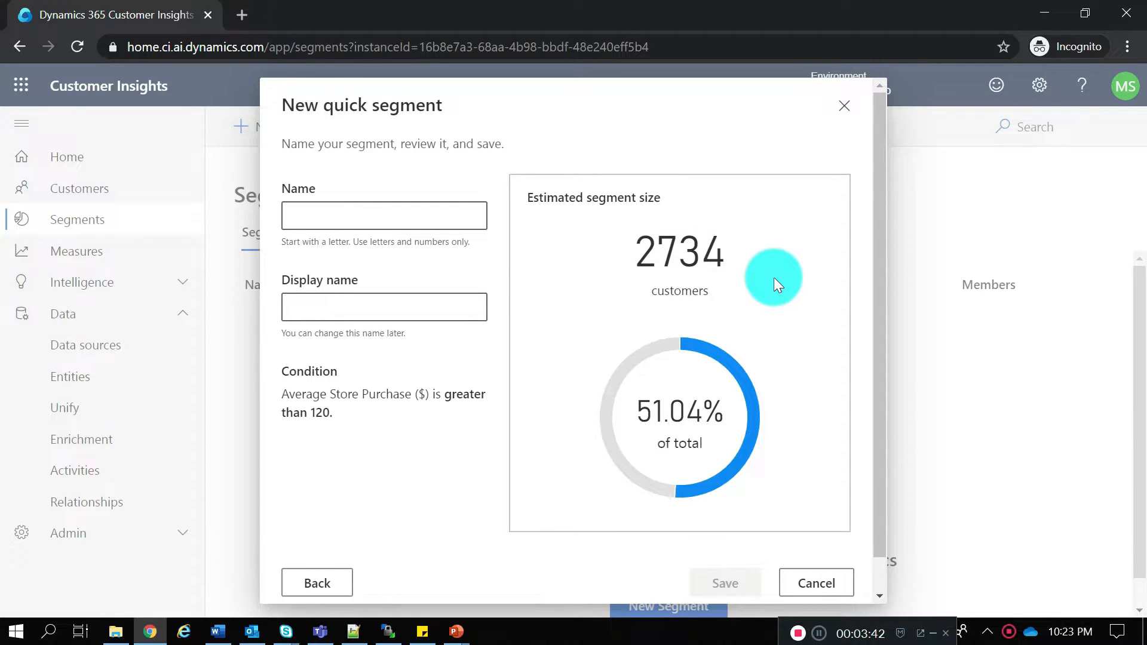
# Name the segment HighValueCustomers with the display name High Value Customers, and save it
pyautogui.click(371, 217)
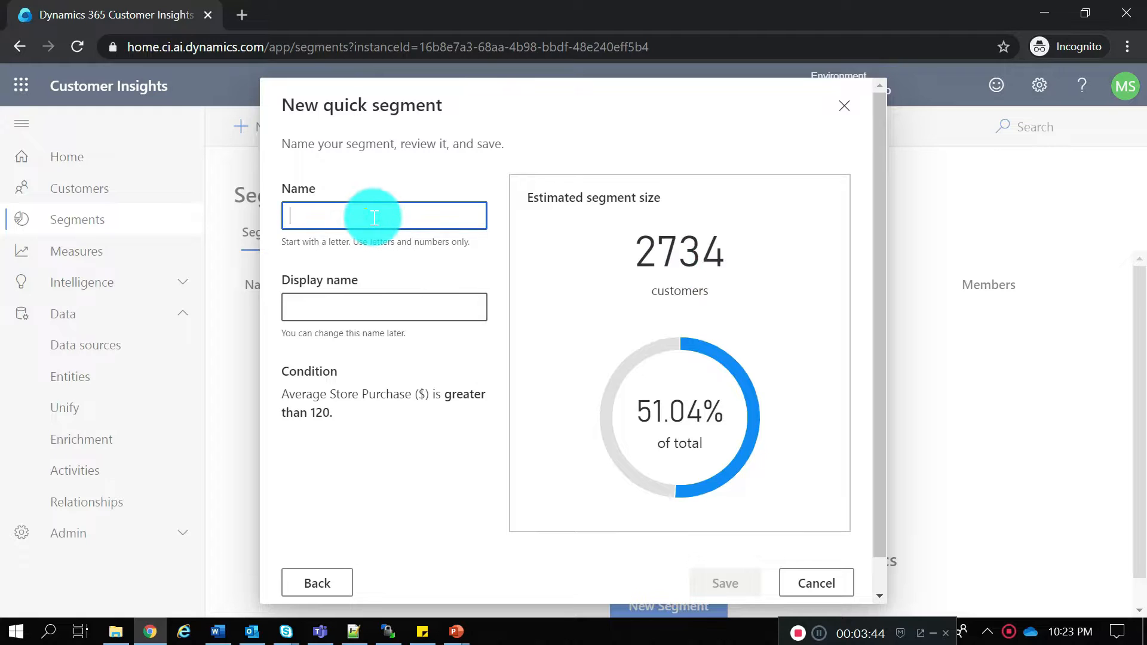
pyautogui.write('High Value')
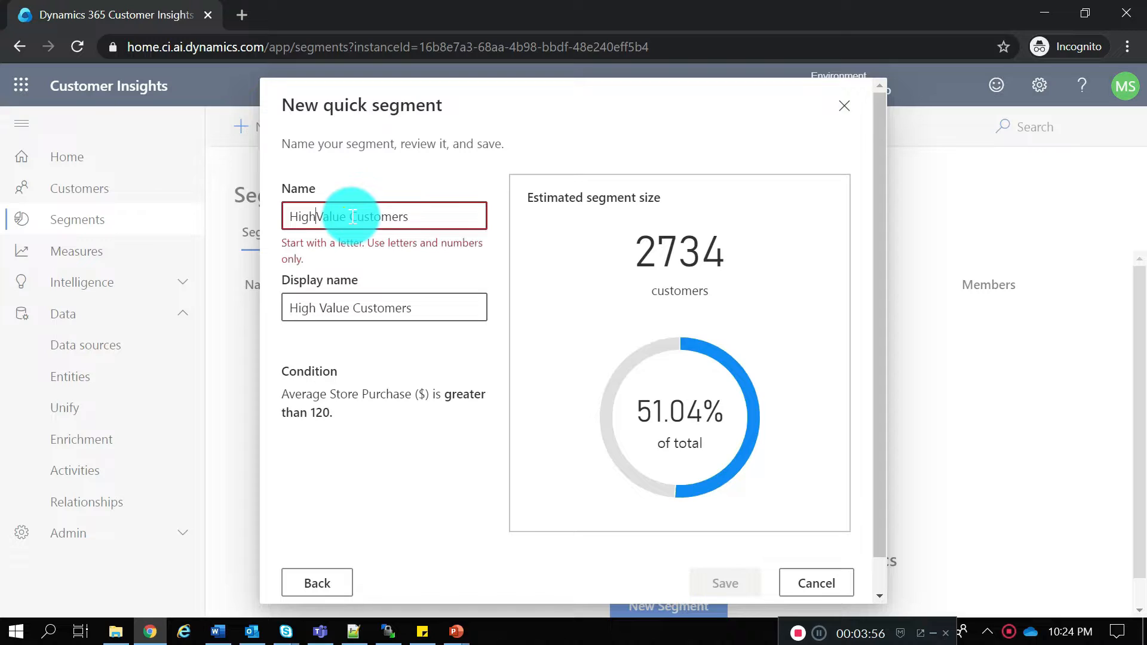
pyautogui.click(349, 216)
pyautogui.press('BackSpace')
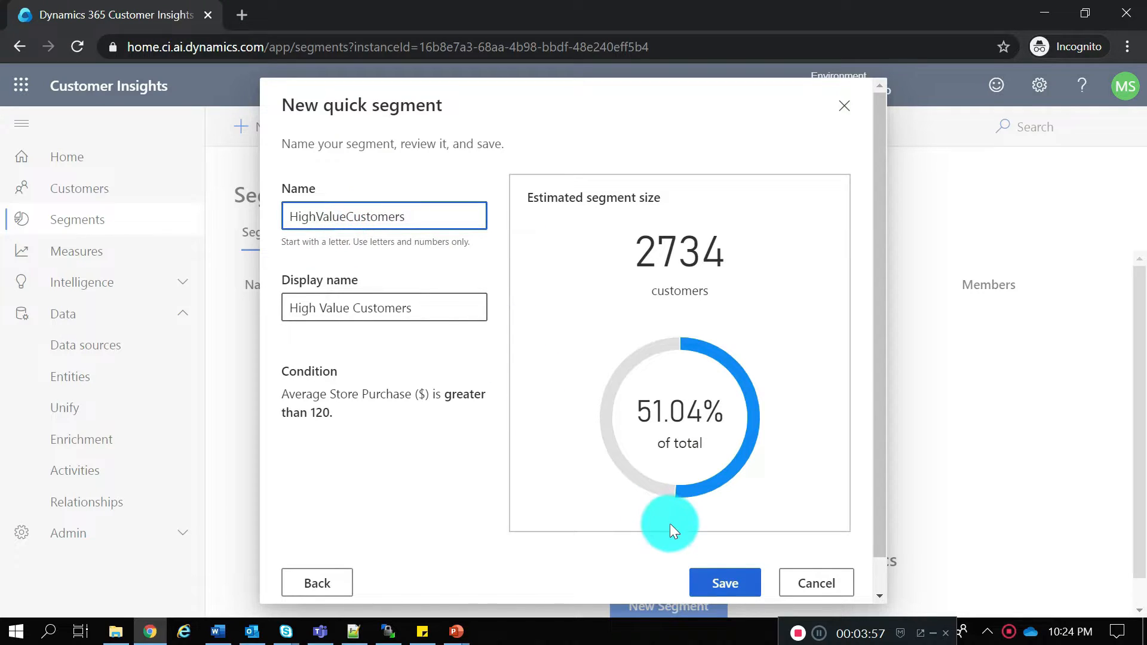
pyautogui.click(725, 583)
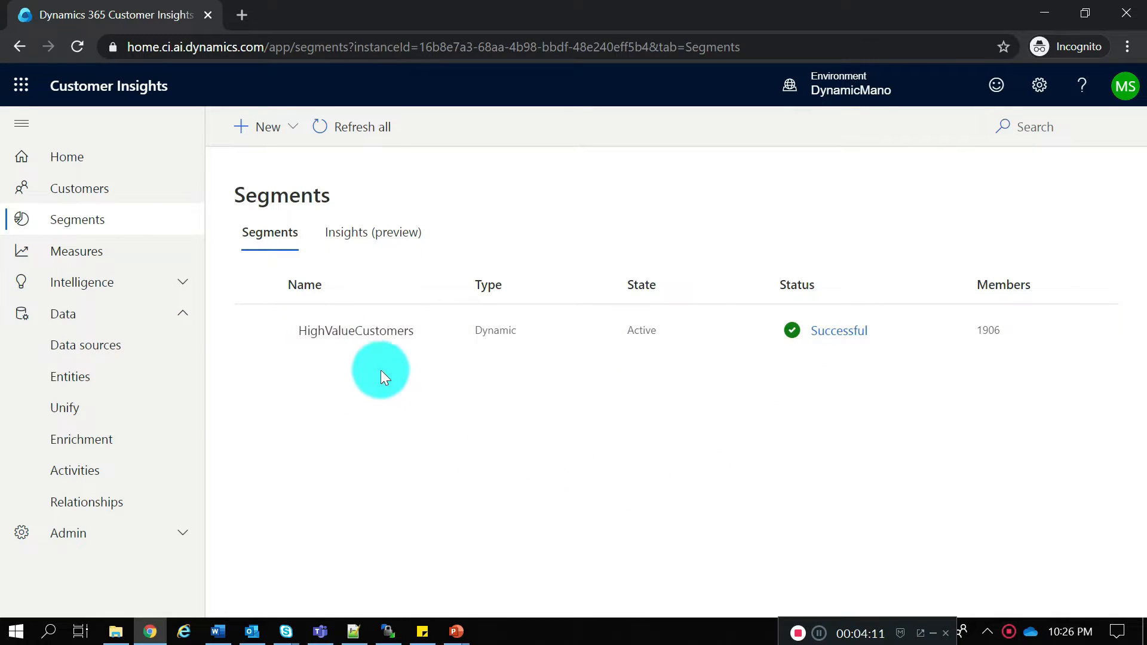
# Examine the HighValueCustomers segment's size chart and its preview of segment members
pyautogui.click(320, 335)
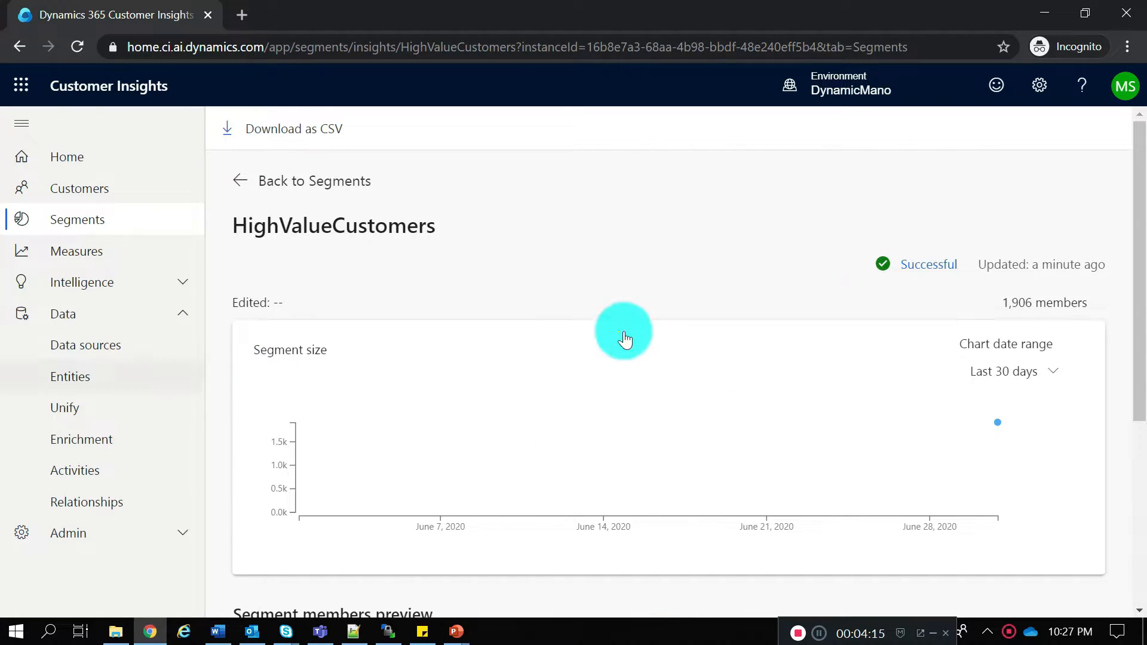
pyautogui.scroll(-5, 615, 524)
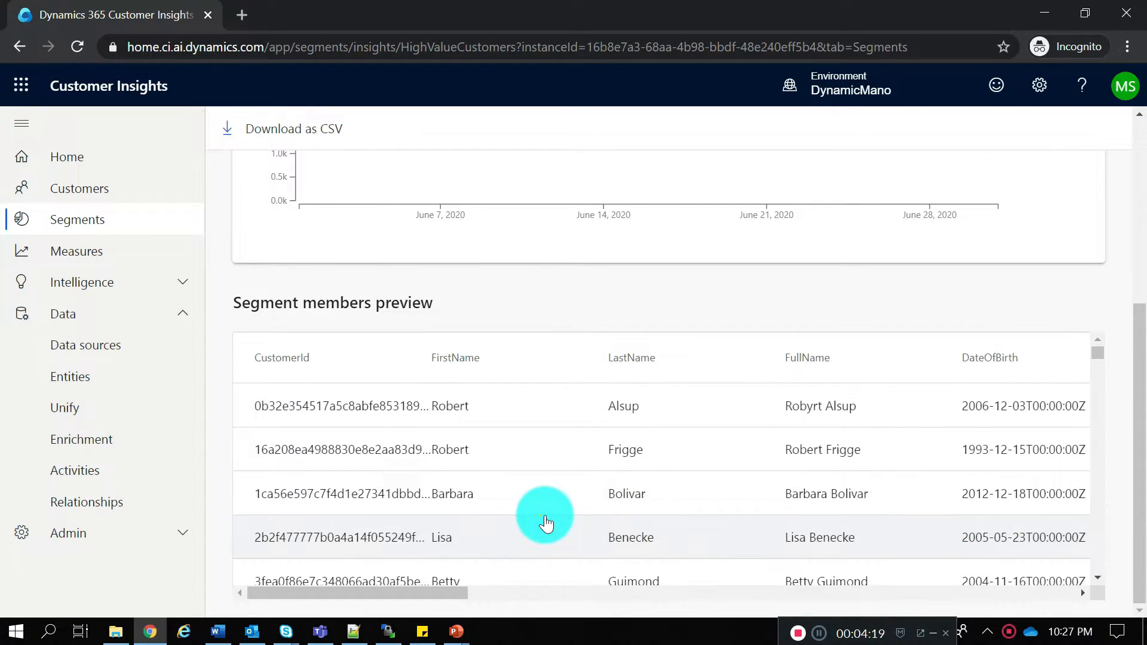
pyautogui.scroll(5, 601, 525)
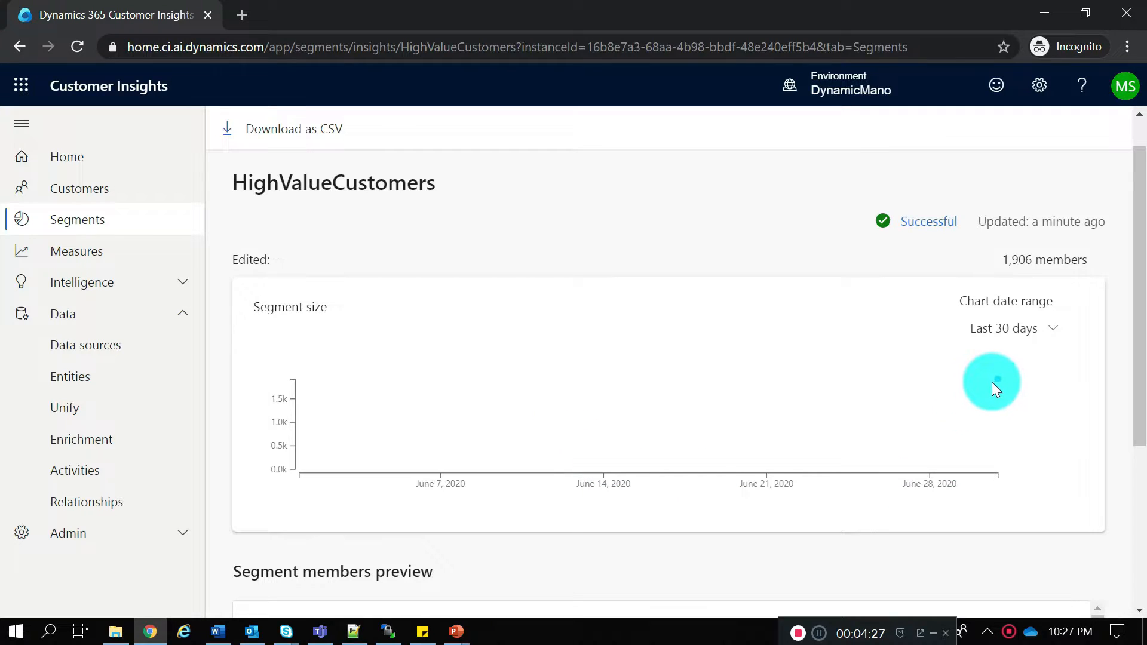
pyautogui.moveTo(997, 377)
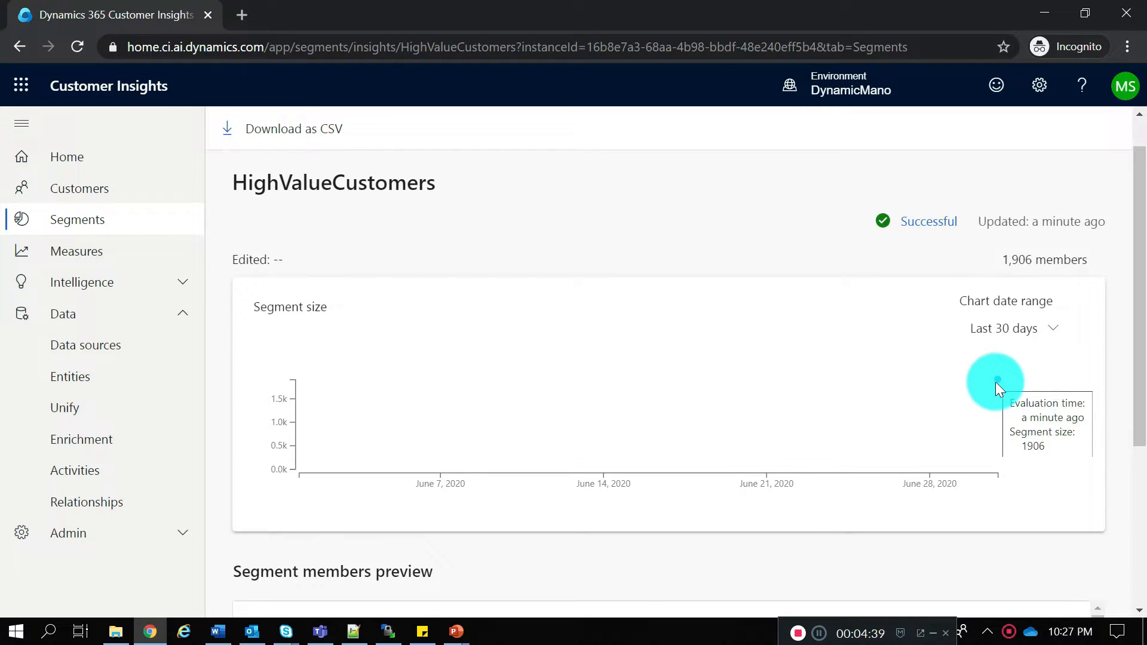
pyautogui.scroll(-5, 952, 421)
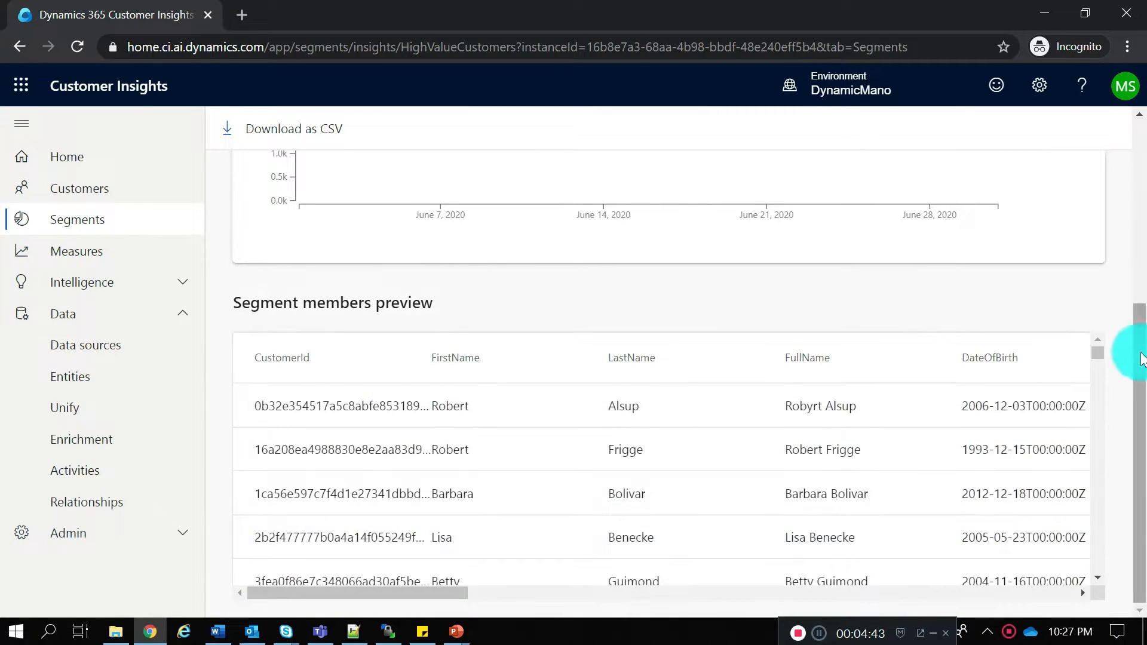
pyautogui.moveTo(1094, 353); pyautogui.dragTo(1100, 584)
pyautogui.scroll(5, 1111, 494)
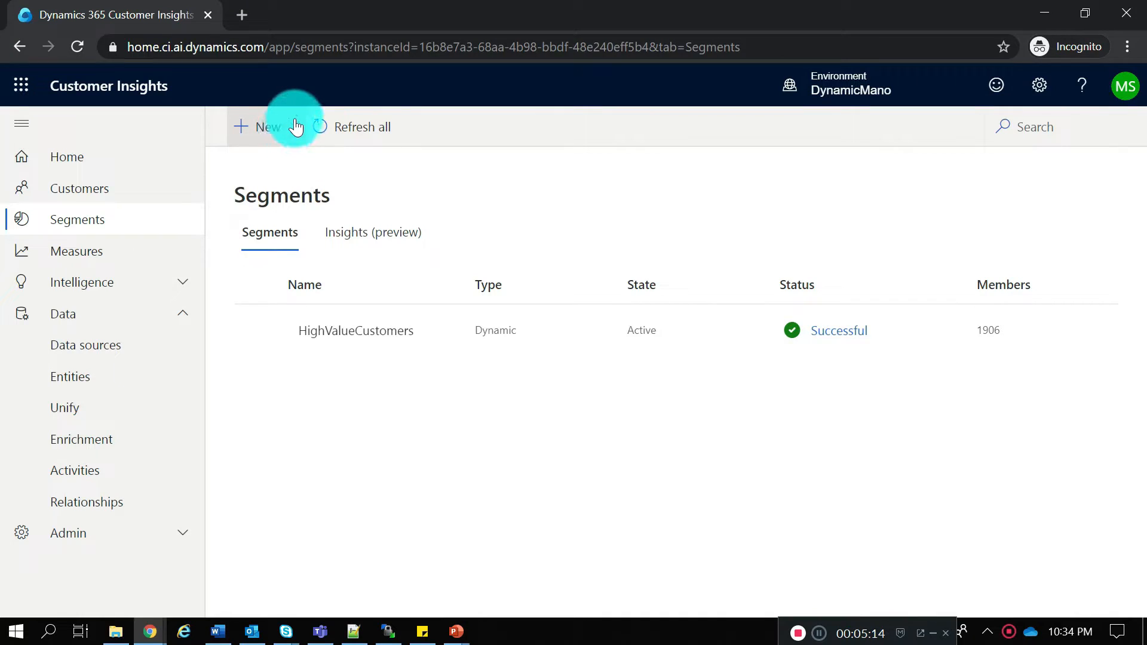
# Start a new quick segment created from profiles, with City as the condition field
pyautogui.click(295, 127)
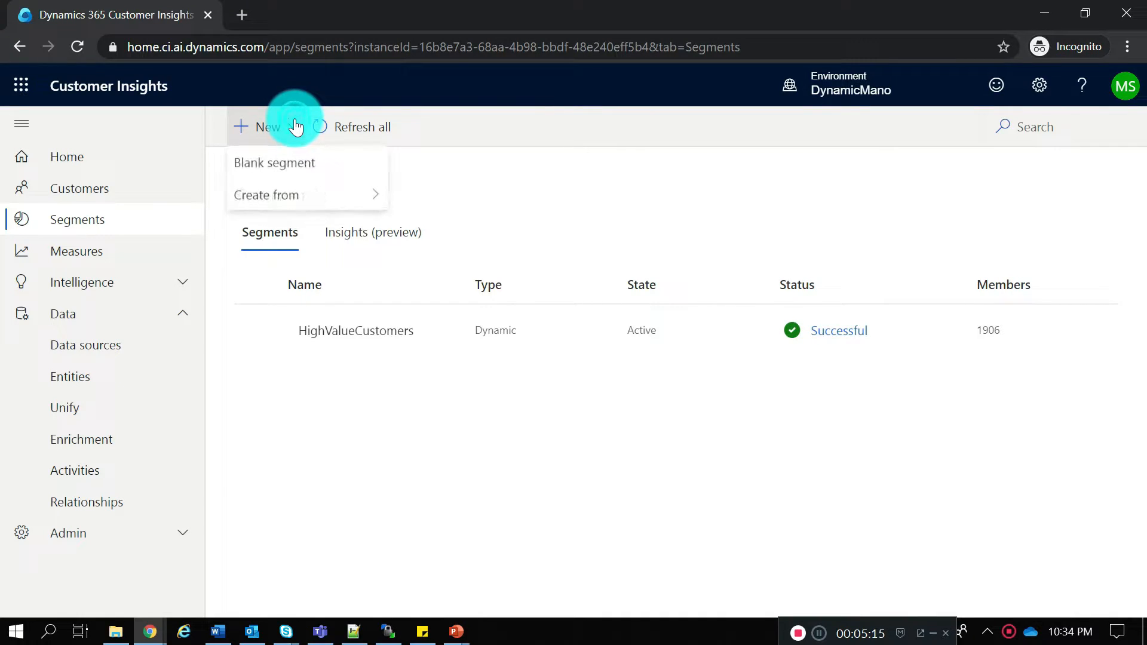
pyautogui.moveTo(315, 200)
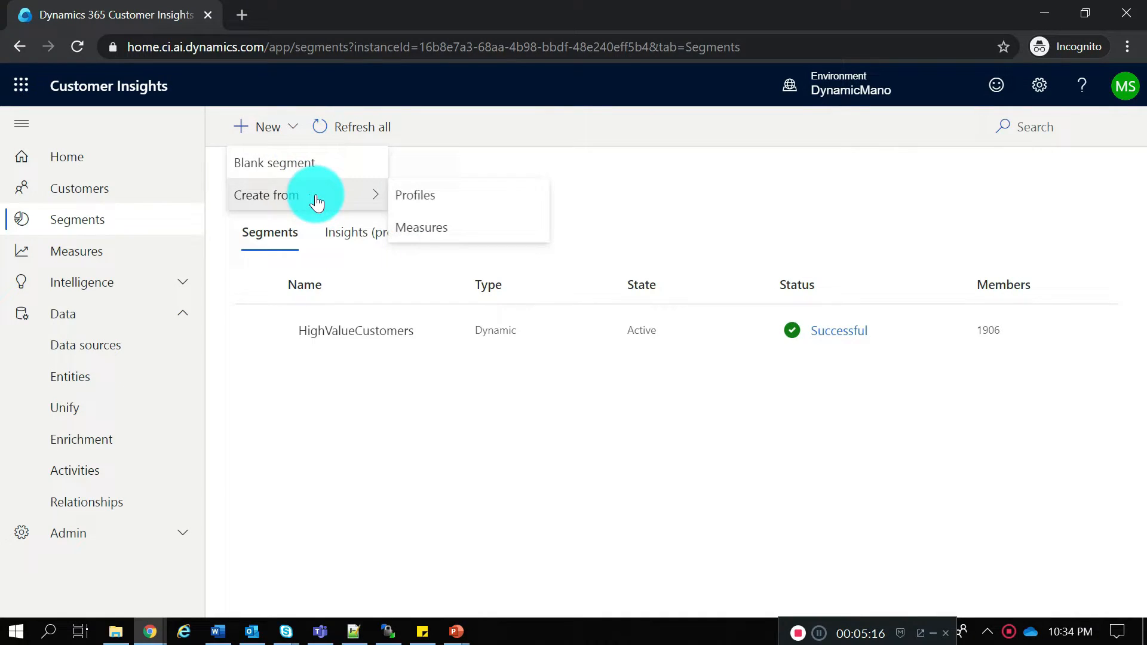
pyautogui.click(452, 199)
pyautogui.click(475, 250)
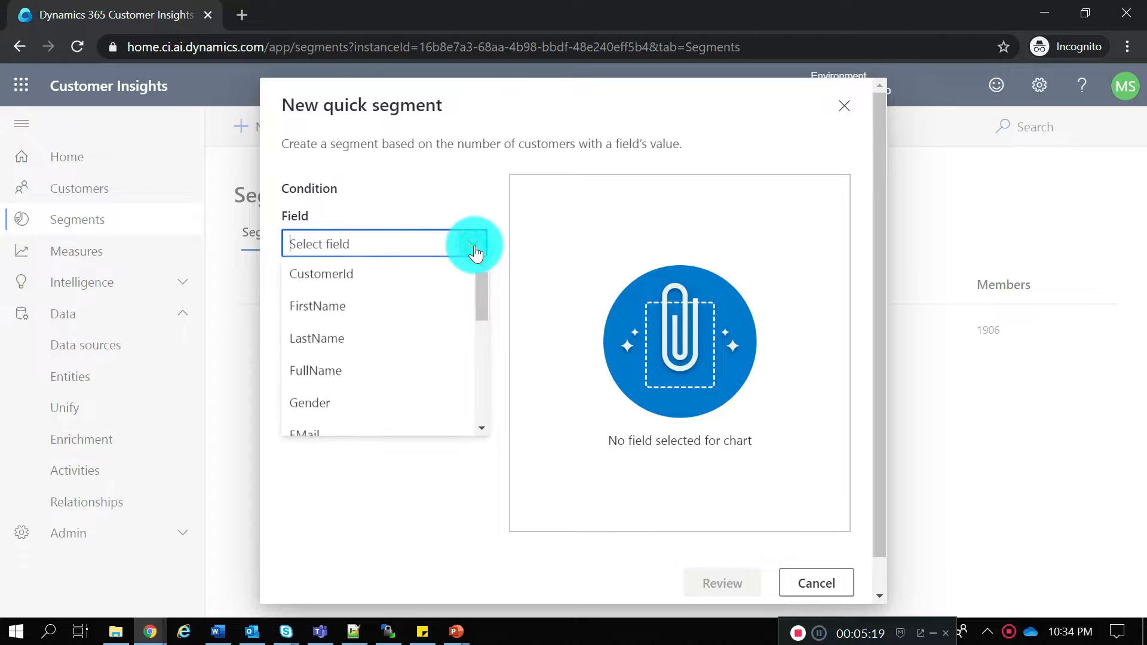
pyautogui.moveTo(478, 292); pyautogui.dragTo(496, 361)
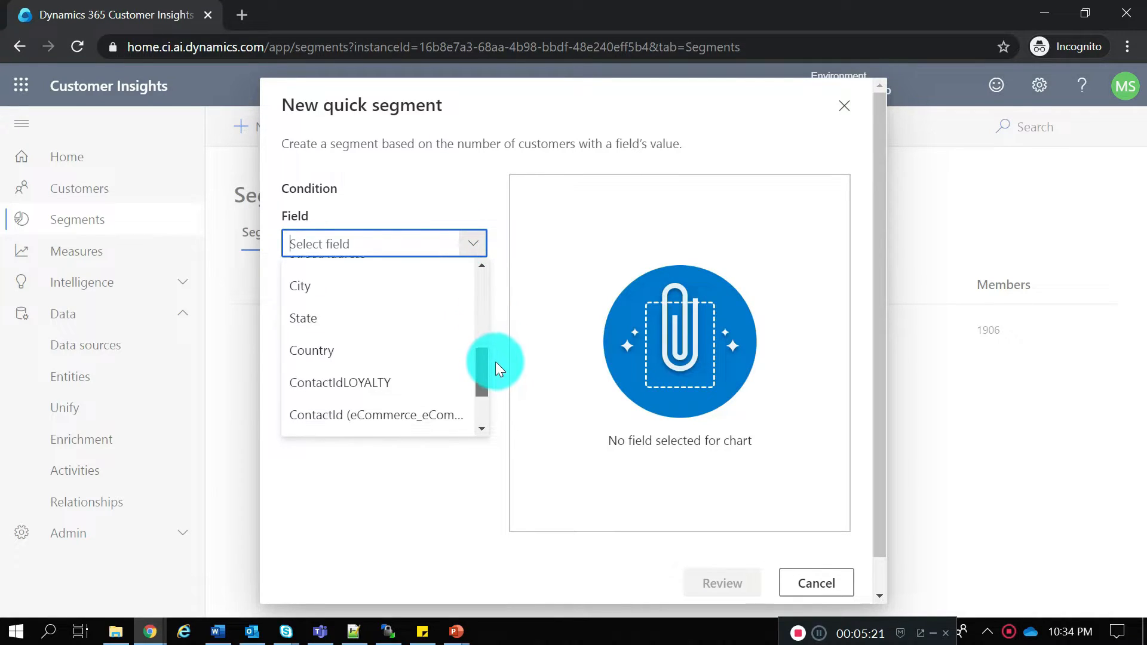
pyautogui.click(324, 279)
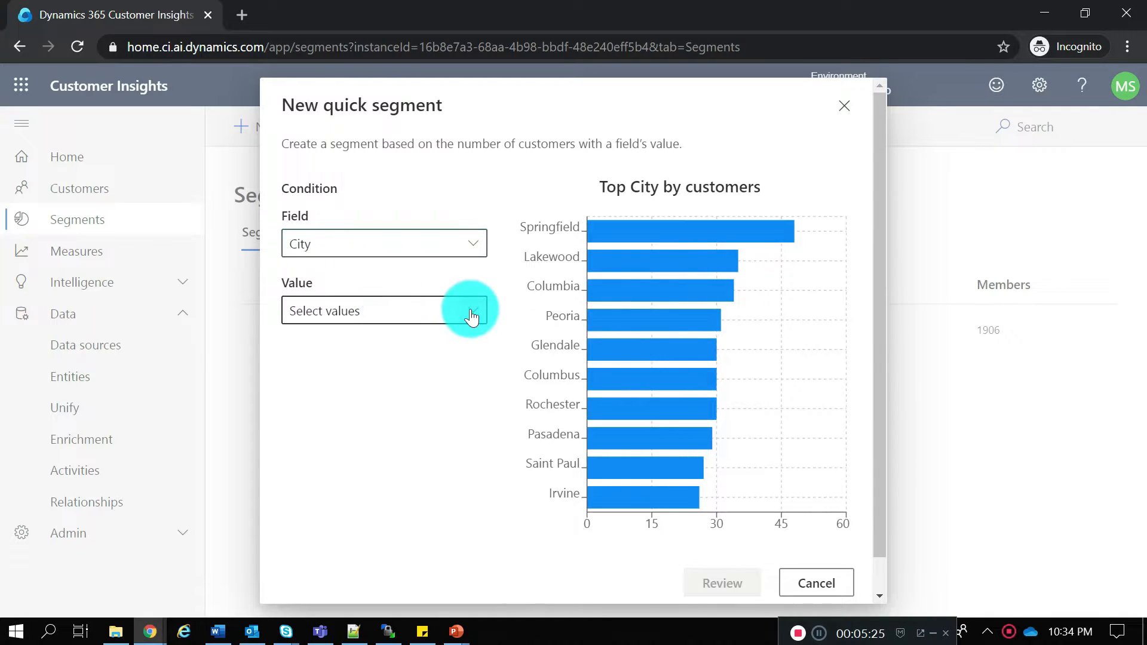
# Set the city values to Columbia and Lakewood, review the estimated segment size, and back out of the review
pyautogui.click(472, 312)
pyautogui.click(298, 405)
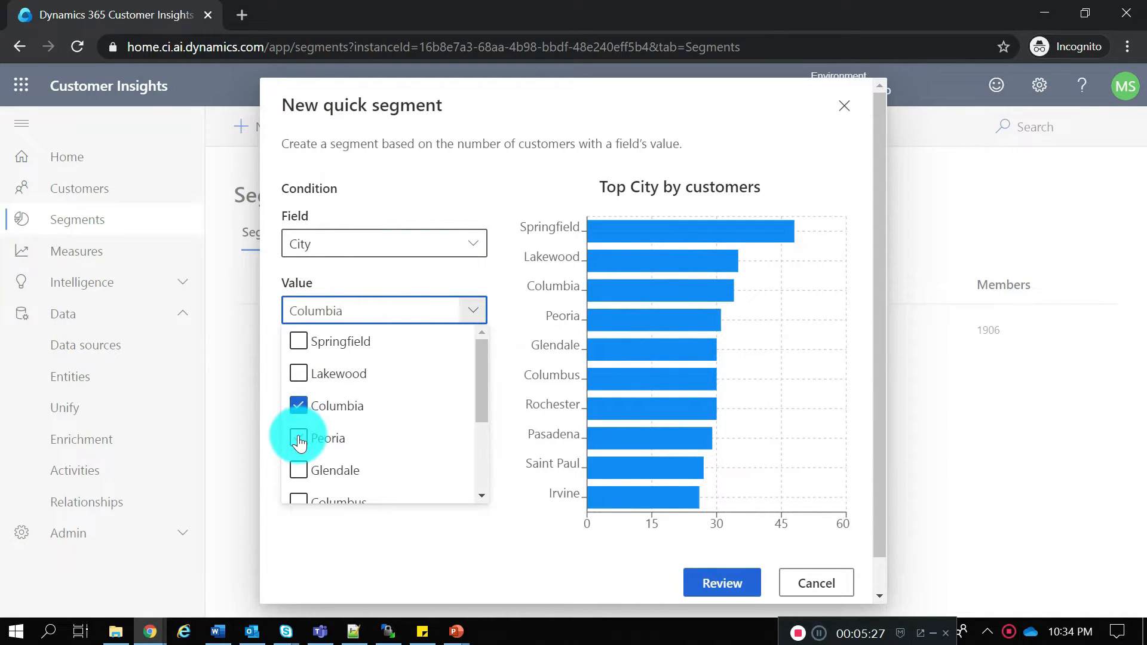
pyautogui.click(298, 376)
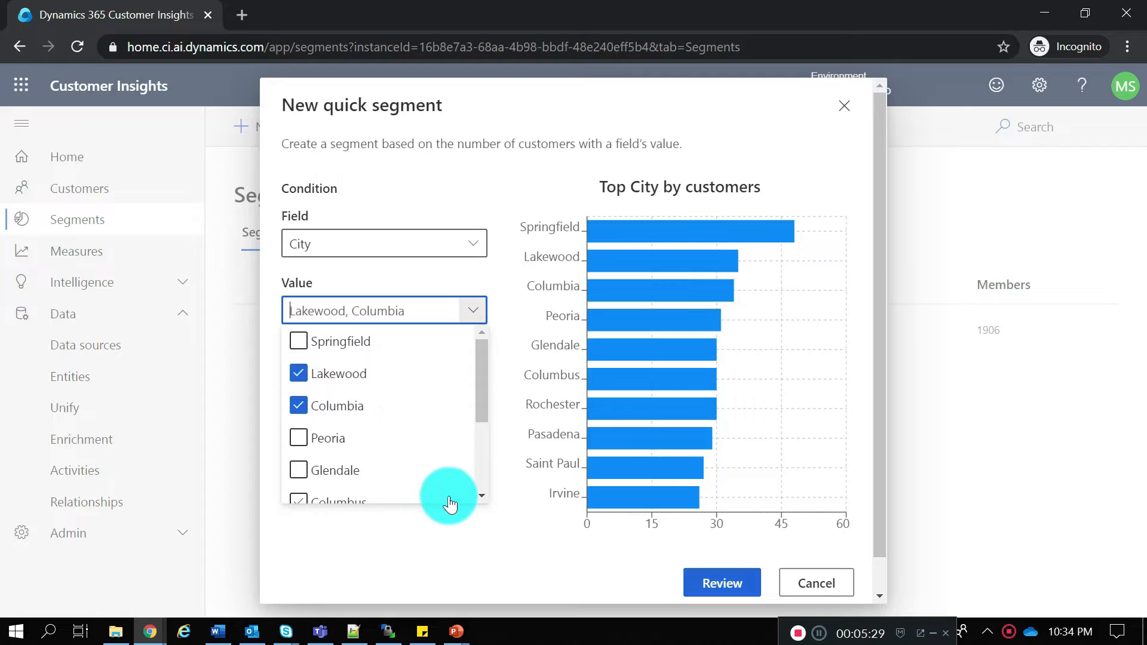
pyautogui.click(702, 592)
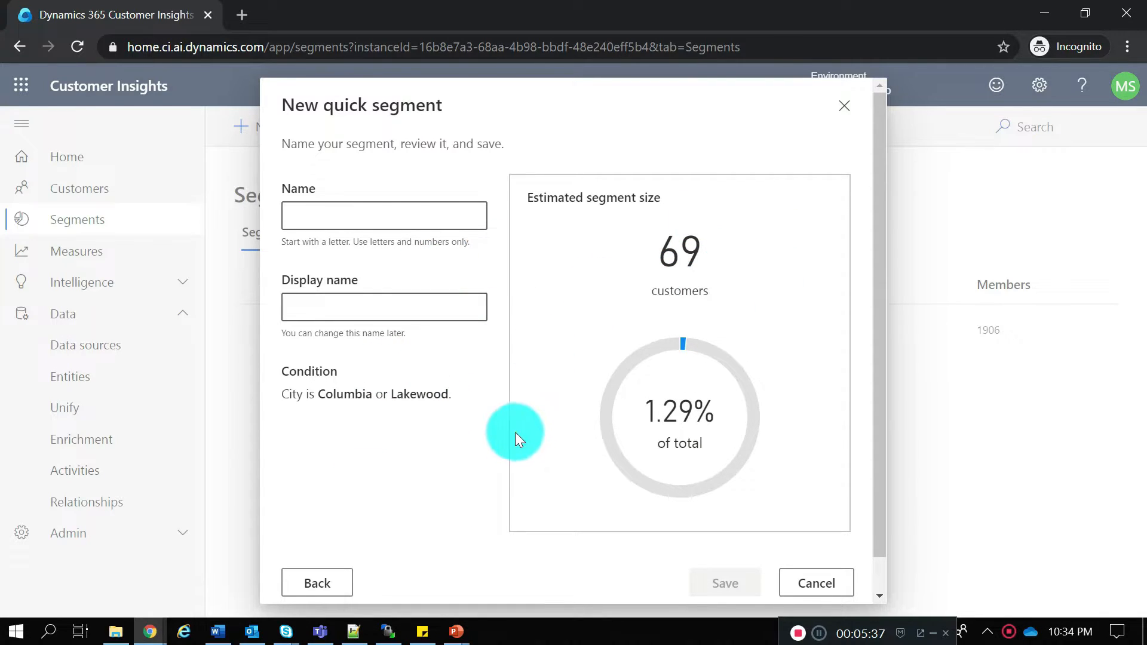
pyautogui.click(312, 582)
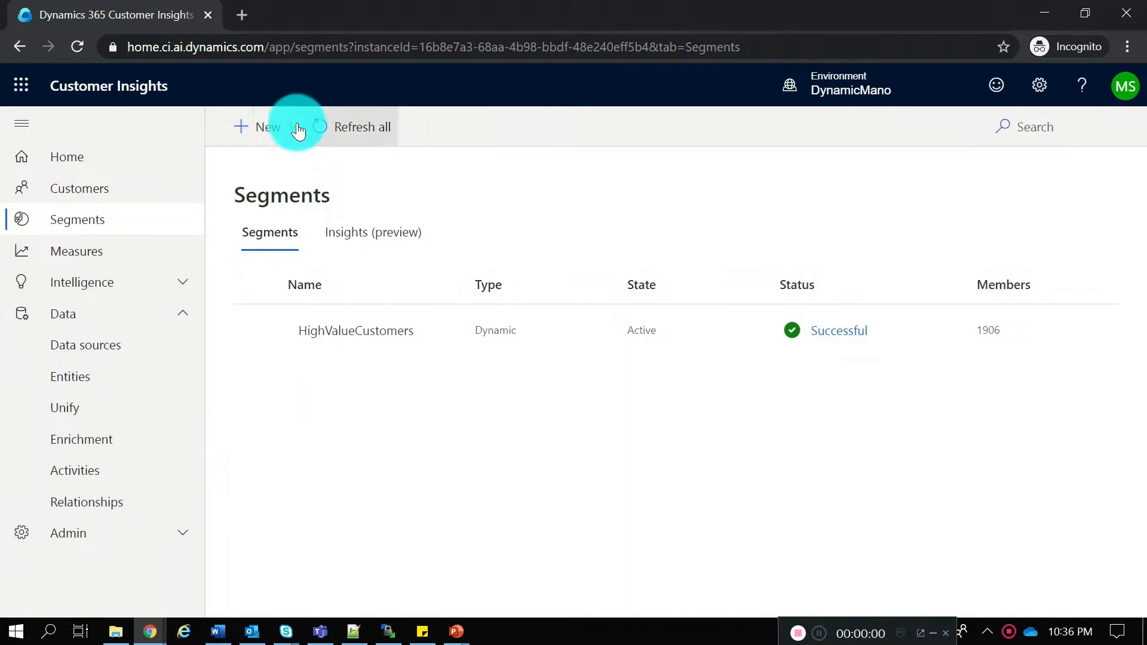
# Create a blank dynamic segment named ChristmasPromo, with display name Christmas Promo and description Christmas Promotion Sale
pyautogui.click(295, 131)
pyautogui.click(292, 159)
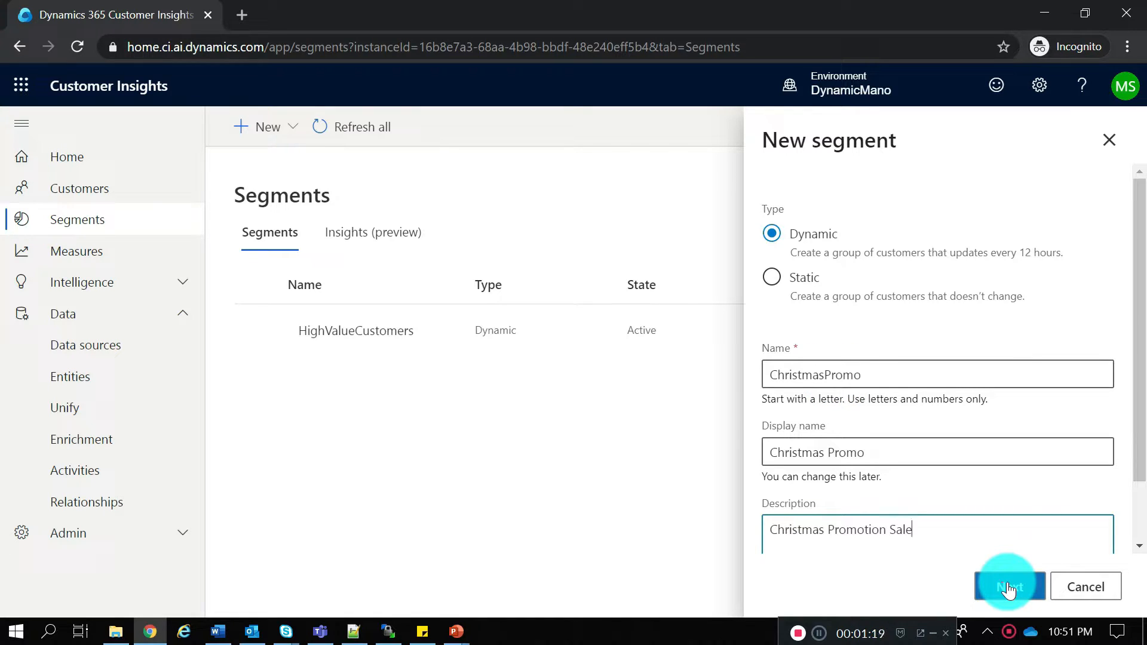
pyautogui.click(1009, 588)
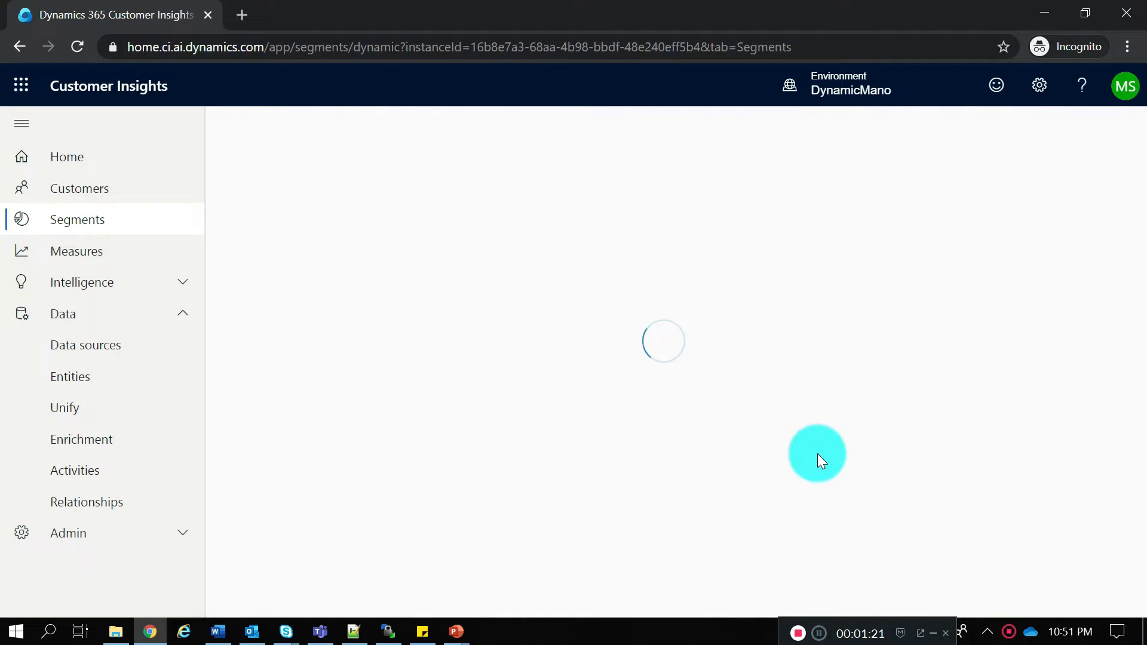
# Base the first filter group of the Christmas Promo segment on the Customer_Measure : CustomerInsights entity
pyautogui.click(532, 369)
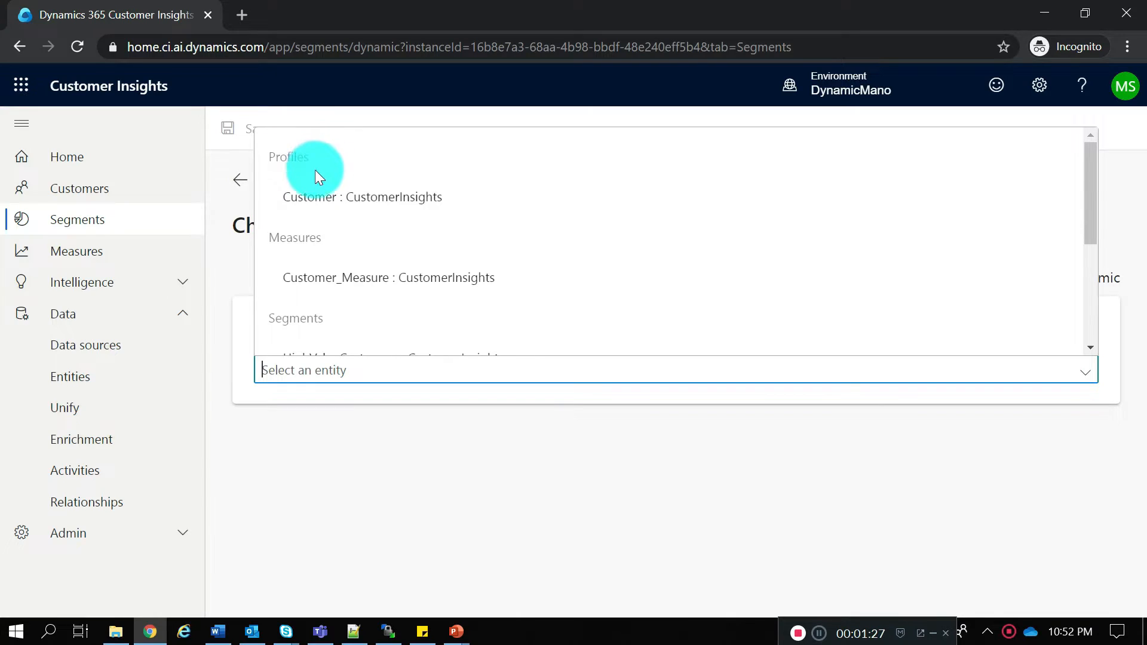
pyautogui.scroll(-2, 410, 248)
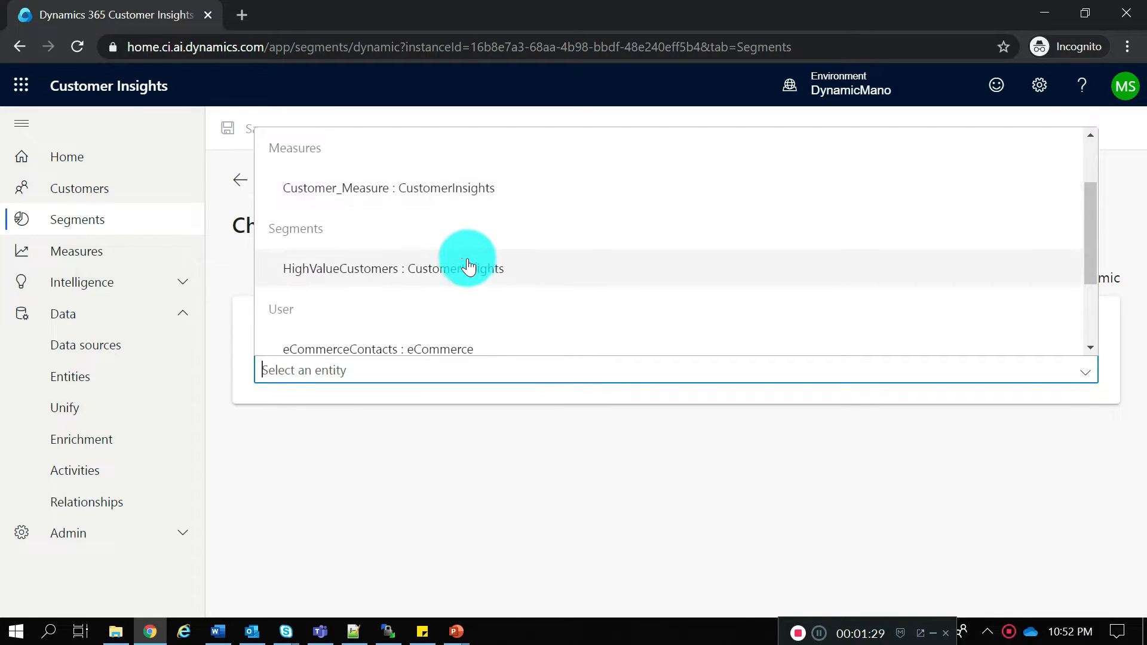
pyautogui.scroll(-2, 384, 277)
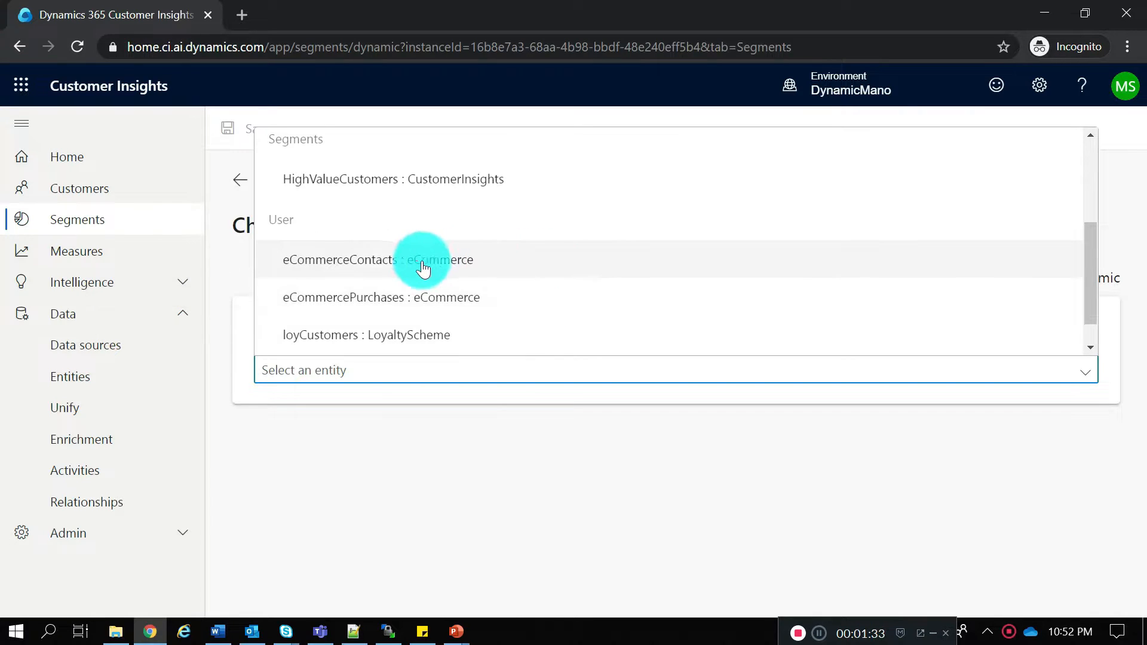
pyautogui.scroll(-1, 530, 314)
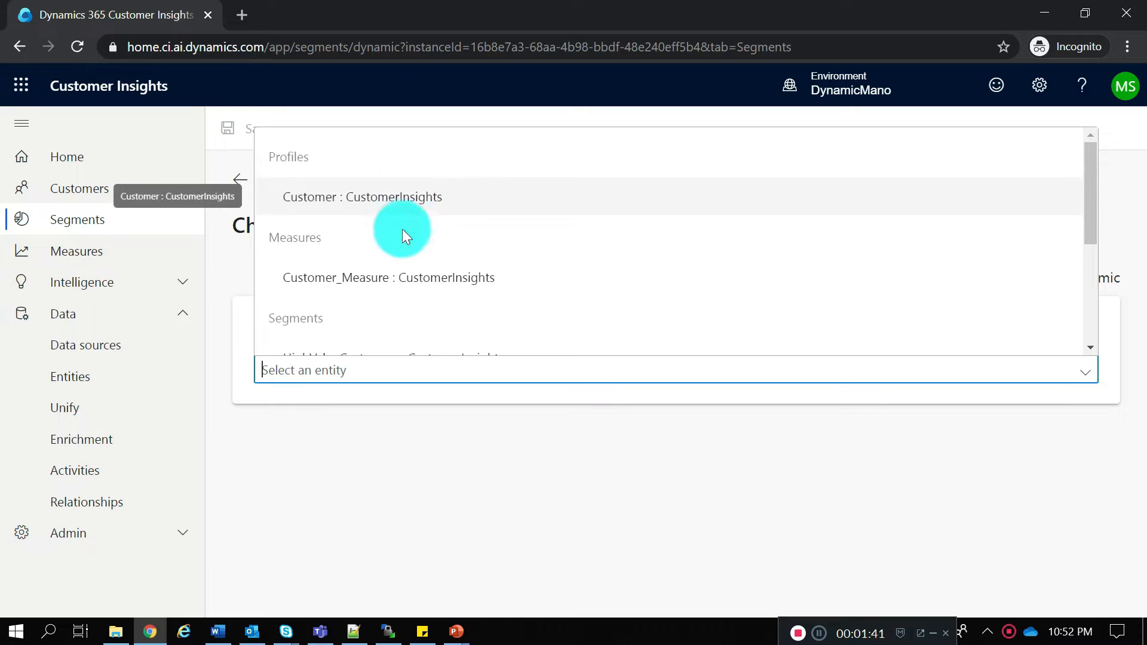
pyautogui.click(402, 280)
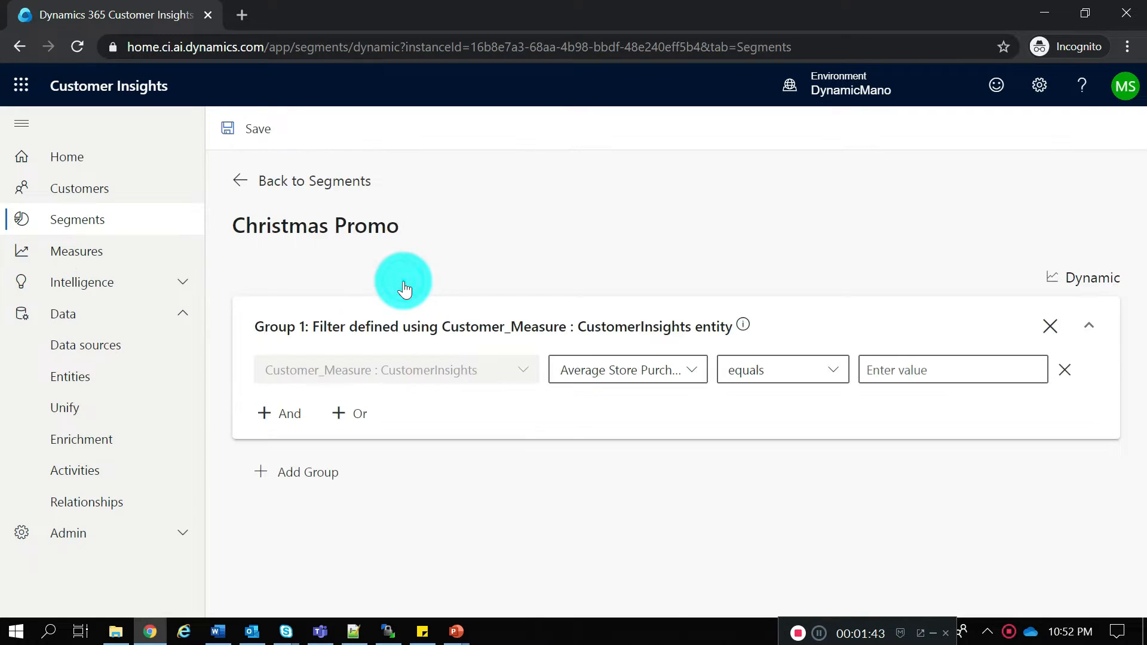
# Set the first condition to average store purchase greater than 150
pyautogui.click(692, 373)
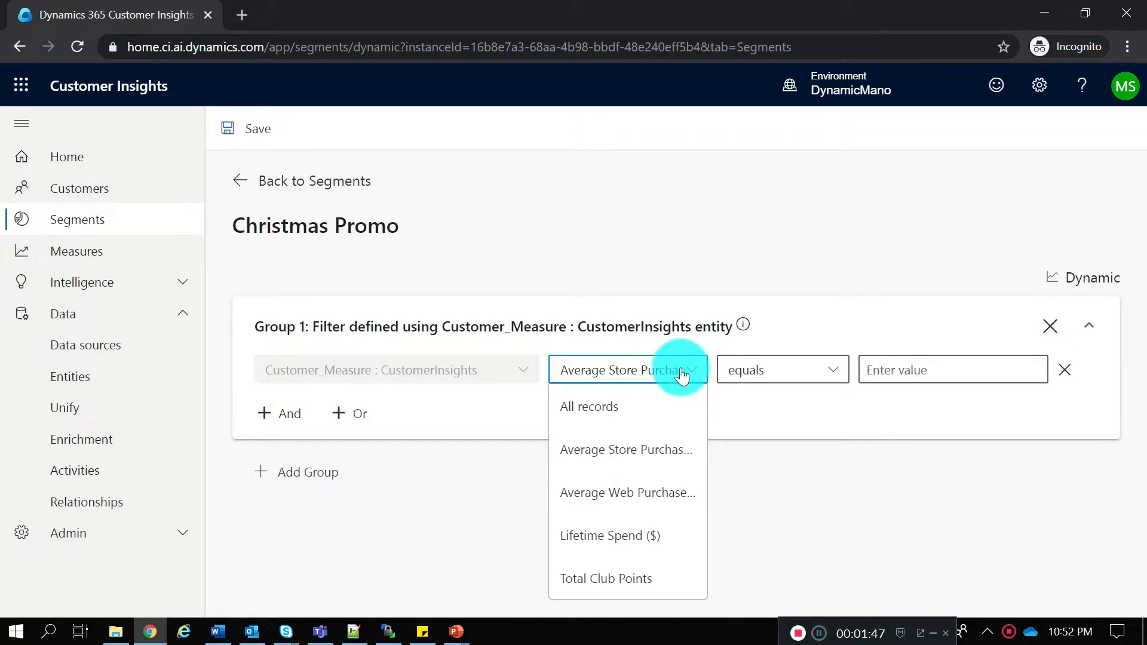
pyautogui.click(820, 377)
pyautogui.click(830, 371)
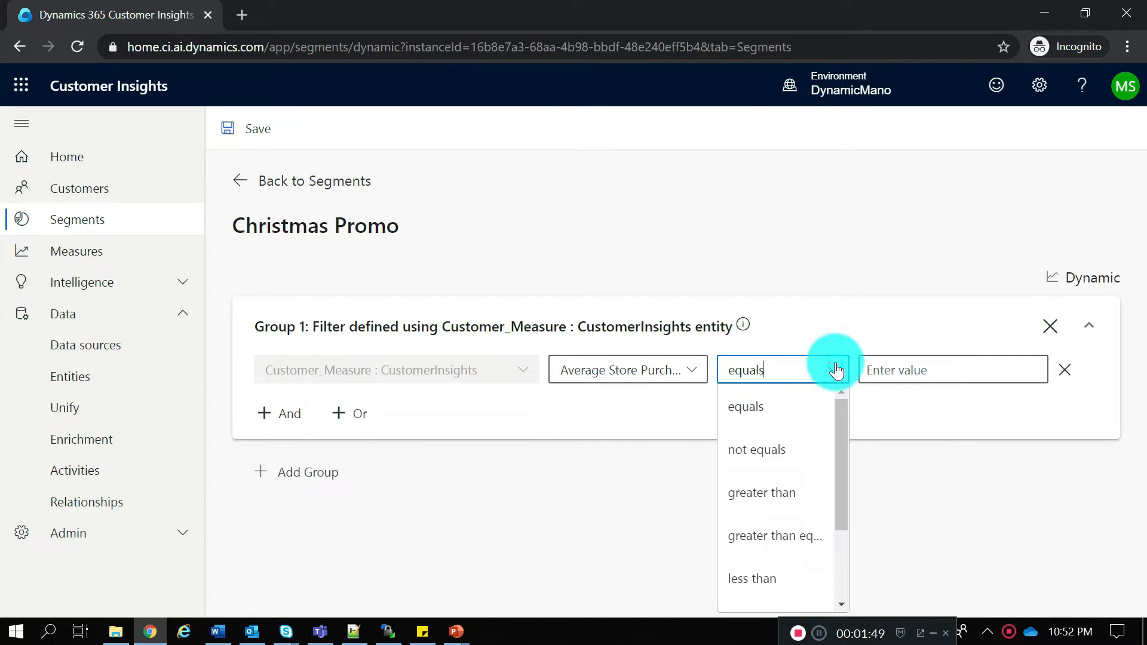
pyautogui.click(775, 502)
pyautogui.click(909, 373)
pyautogui.write('12')
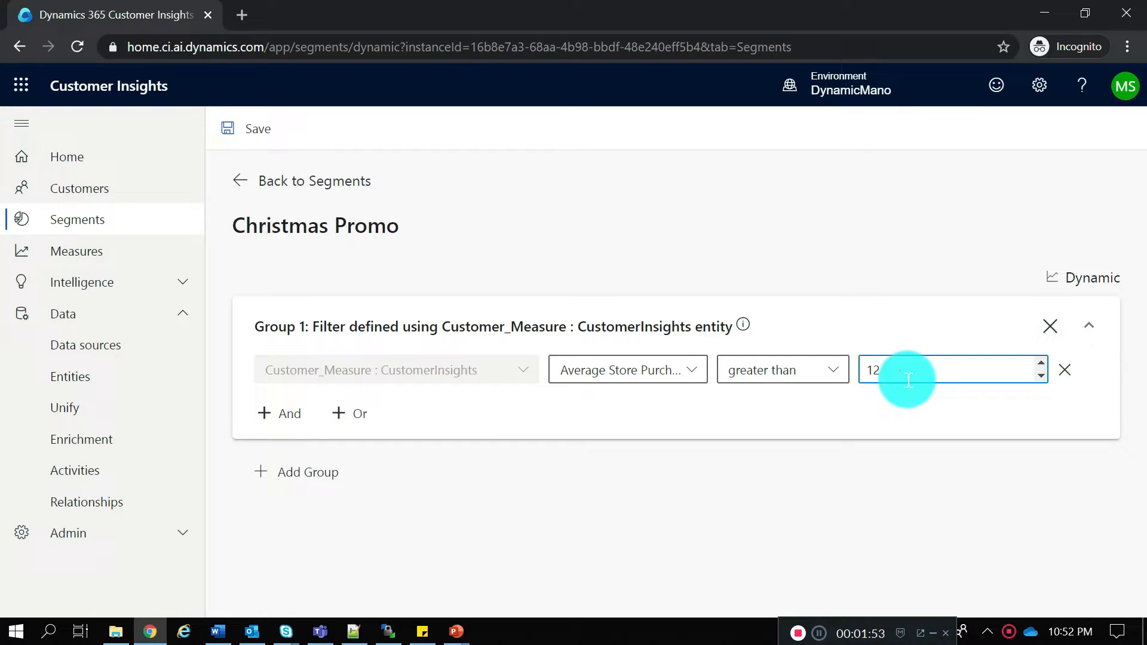
pyautogui.press('BackSpace')
pyautogui.write('50')
# Add two And conditions on the Customer entity's DateOfBirth, at least 1/1/1980 and at most 12/31/1990, and save the segment
pyautogui.click(271, 414)
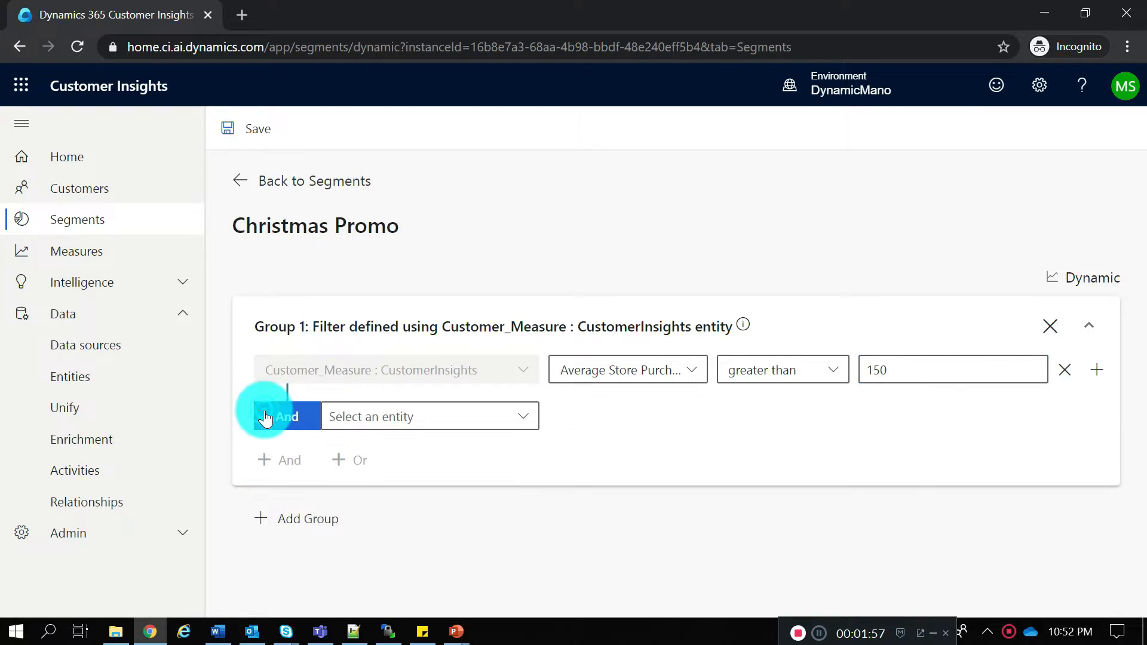
pyautogui.click(519, 412)
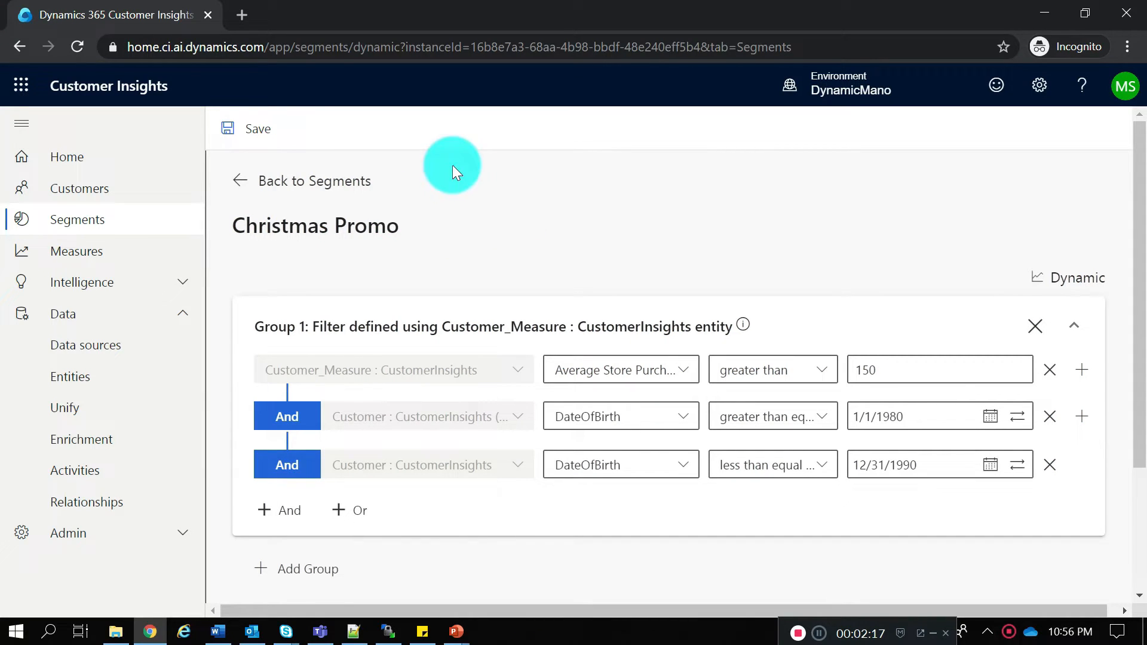
pyautogui.click(254, 130)
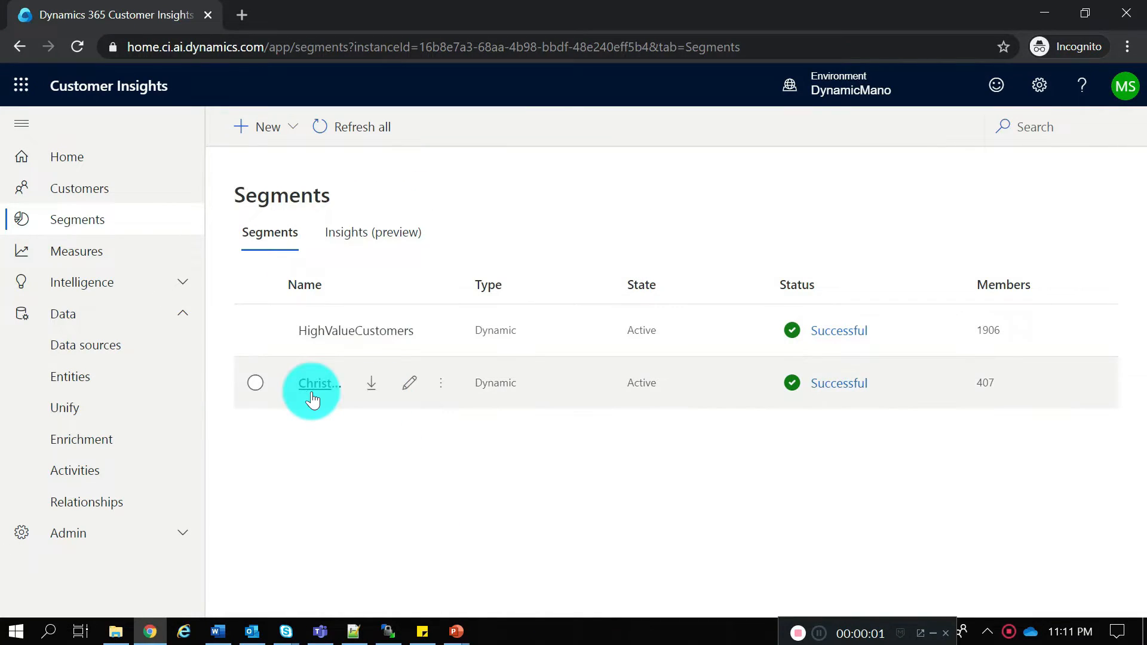
# Examine the Christmas Promo segment's size chart and members preview, and return to the segments list
pyautogui.click(320, 385)
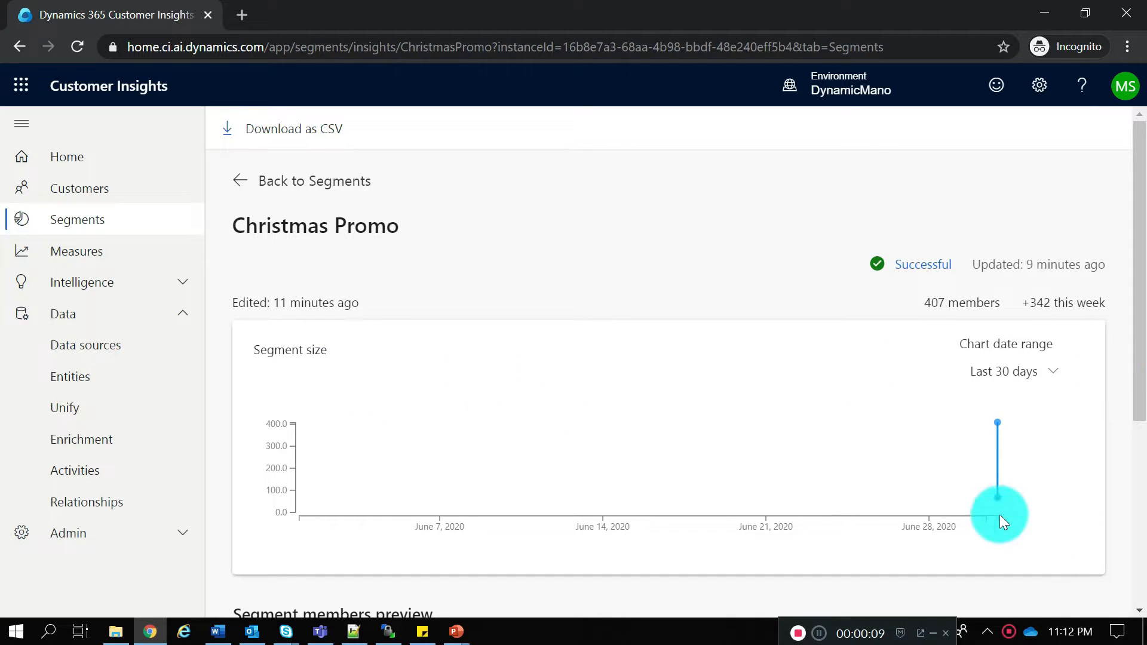
pyautogui.scroll(-5, 808, 529)
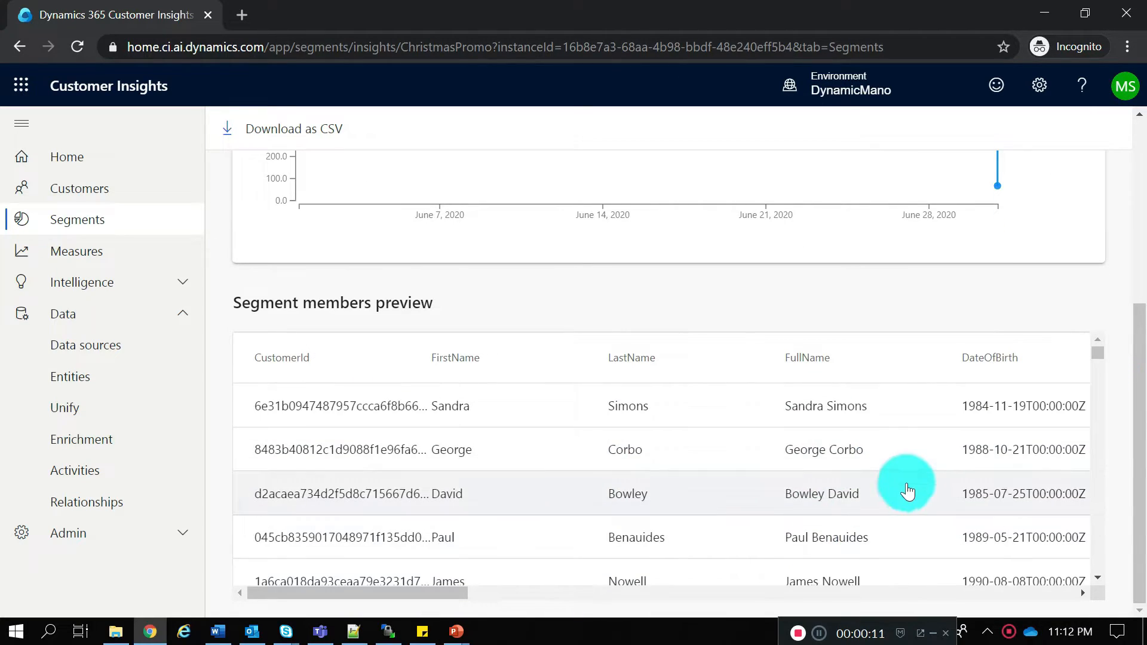
pyautogui.scroll(3, 904, 487)
pyautogui.scroll(2, 907, 493)
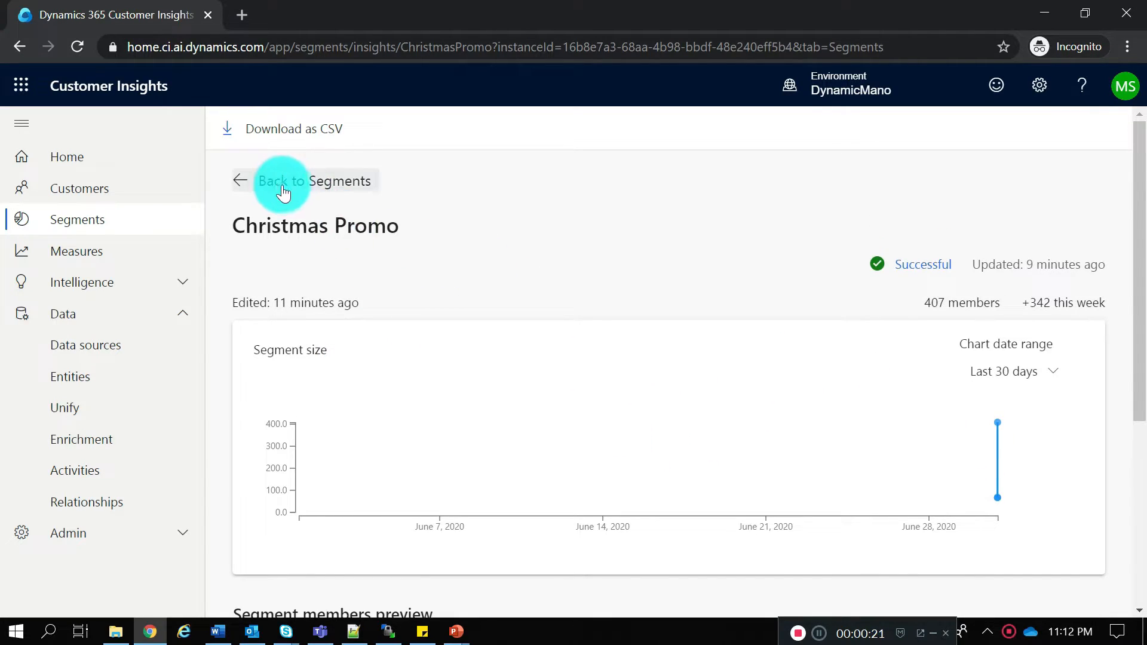
pyautogui.click(284, 193)
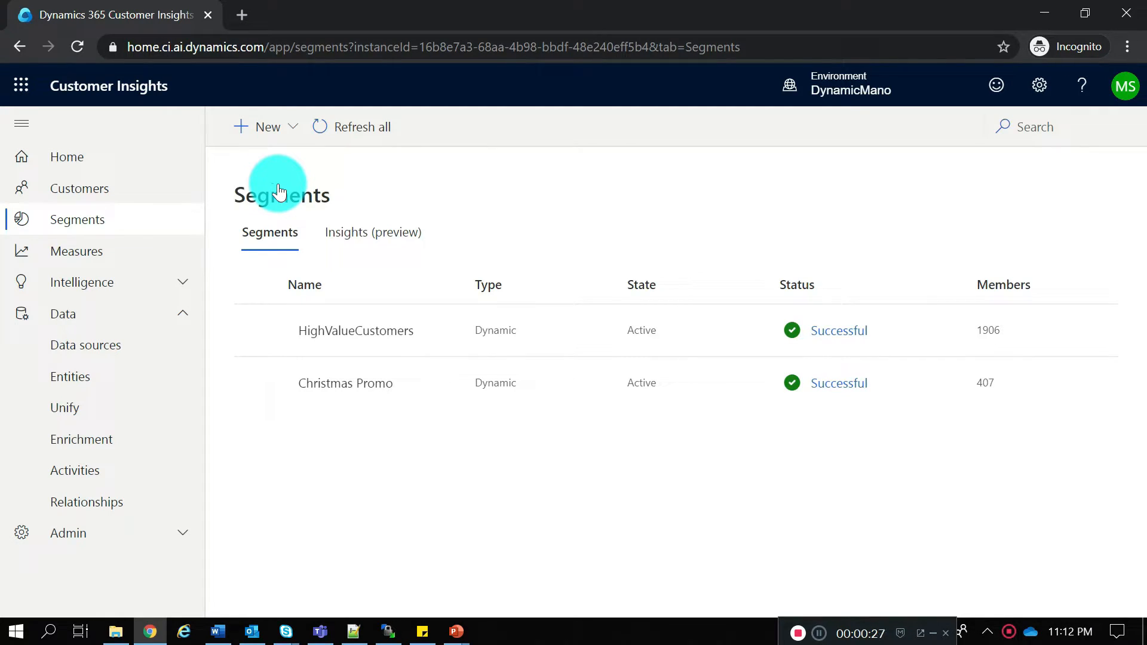
# Start a new Differentiators segment insight with HighValueCustomers as the primary segment, compared with Christmas Promo
pyautogui.click(371, 233)
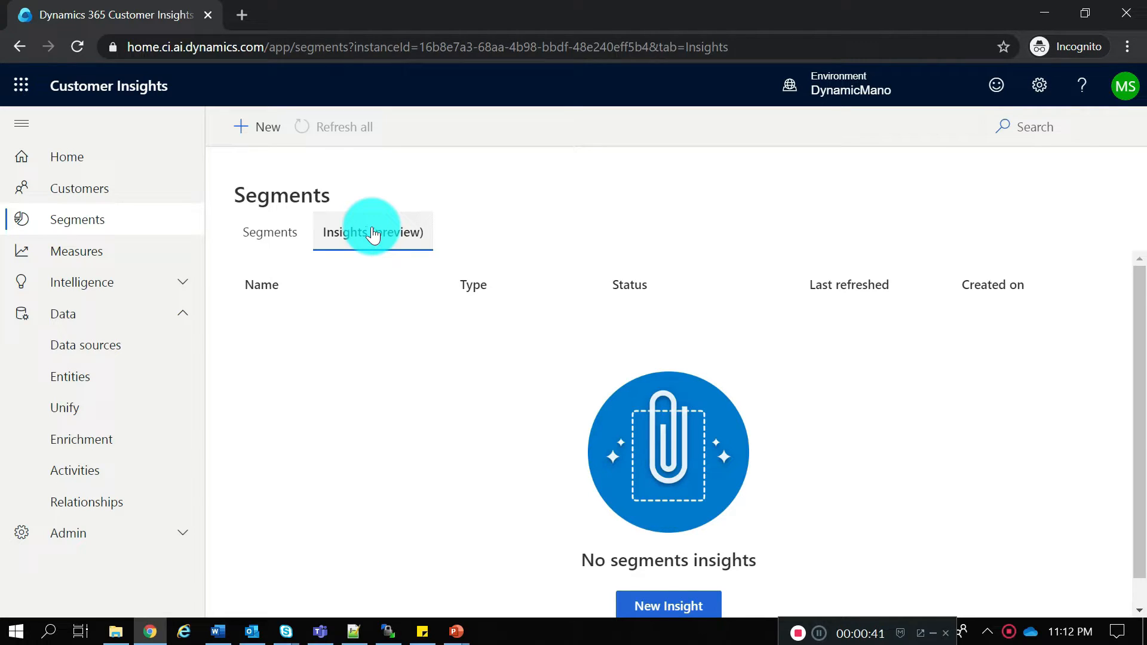
pyautogui.click(669, 606)
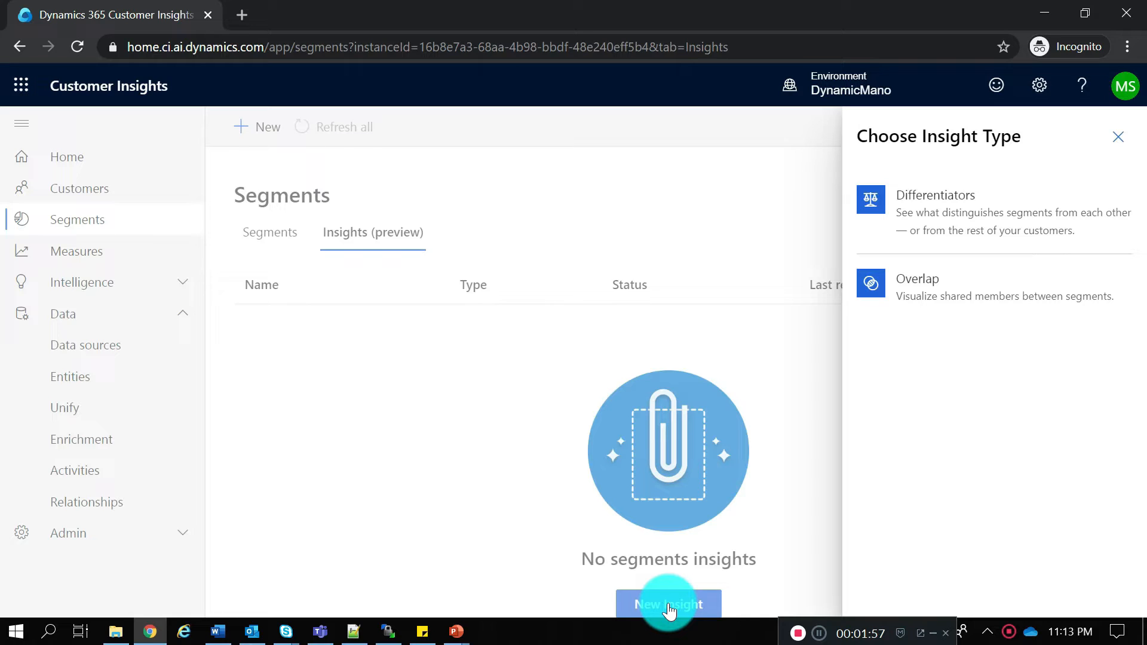
pyautogui.click(952, 228)
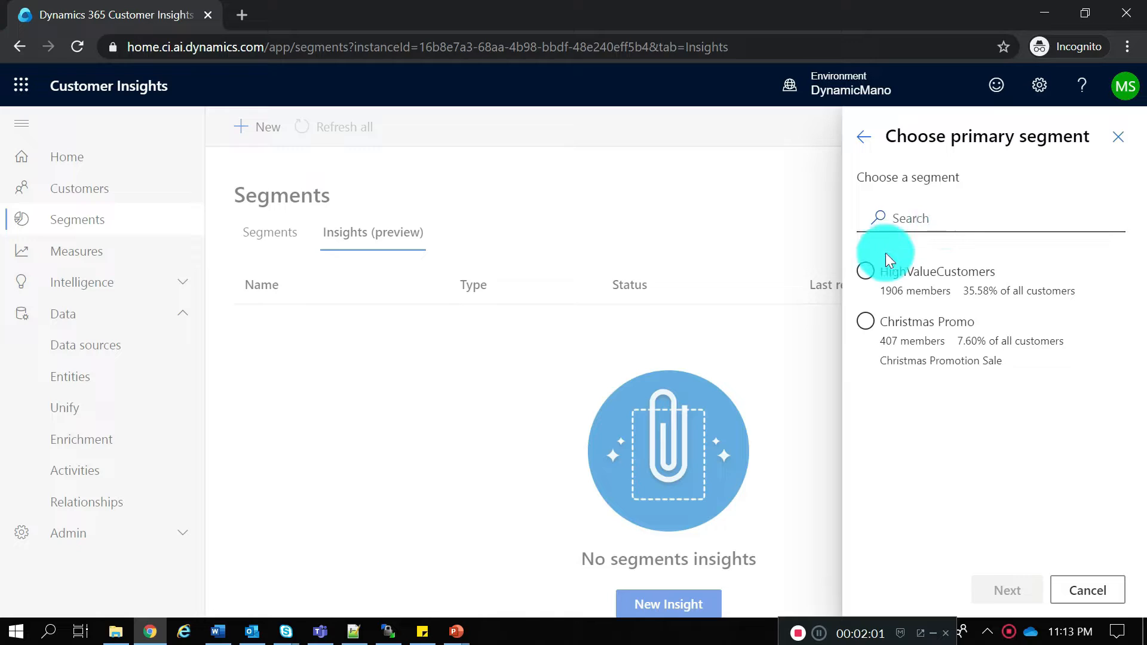
pyautogui.click(867, 276)
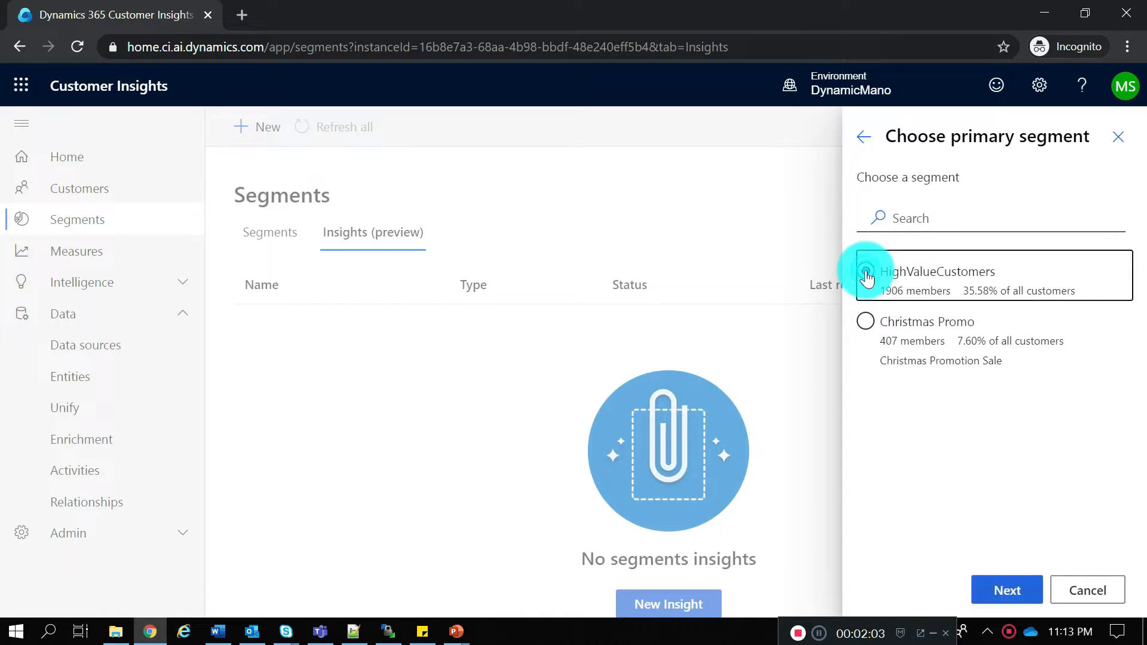
pyautogui.click(1022, 578)
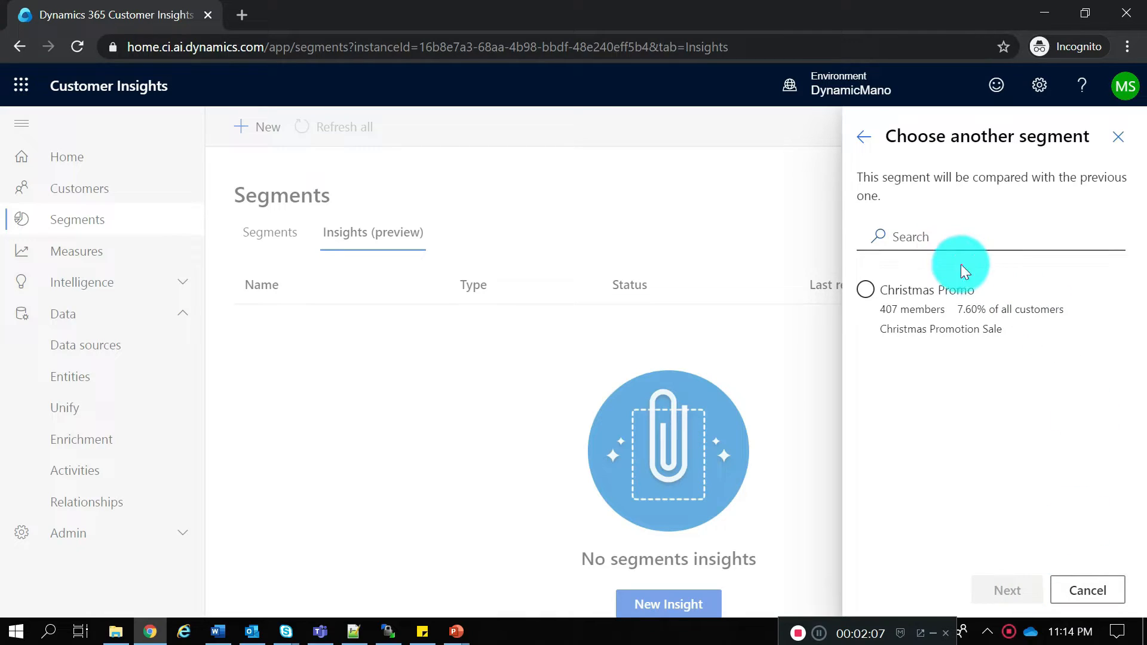
pyautogui.click(866, 291)
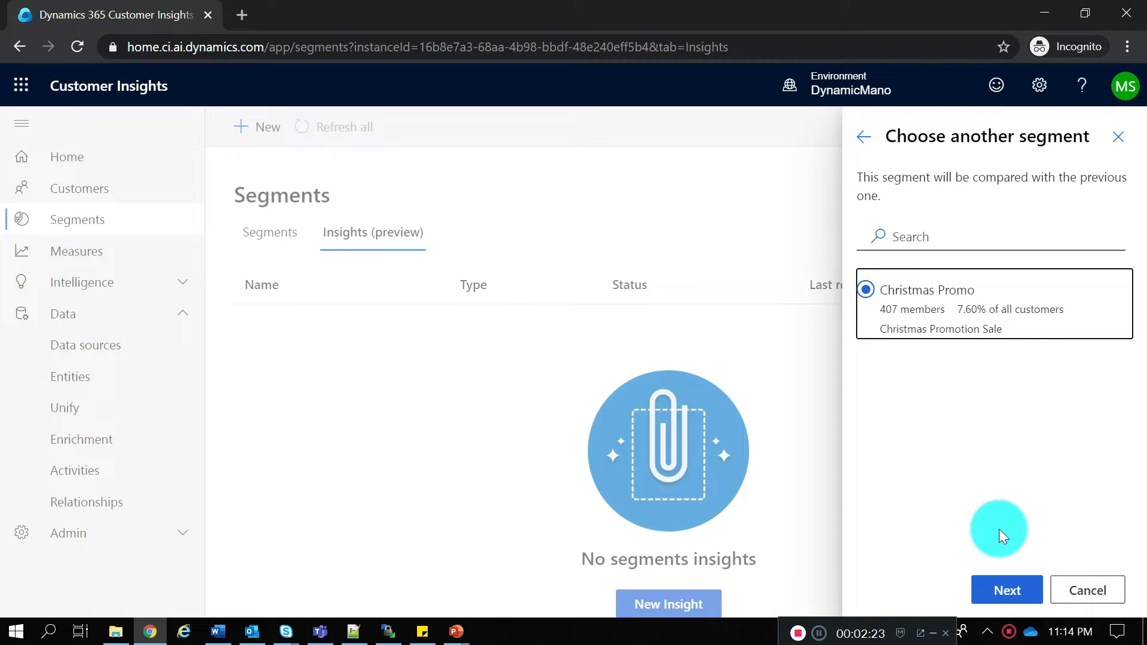
pyautogui.click(1006, 592)
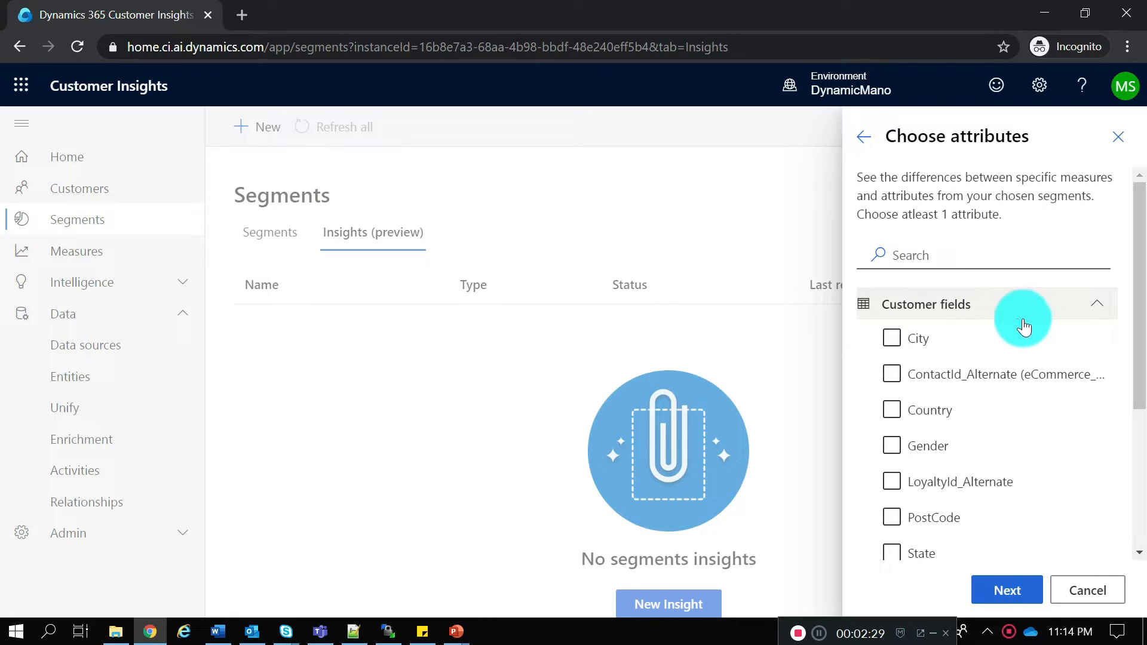
# Include the City attribute alongside all four measures and save the insight with name and description High Value Customer Segment Insight Differentiator 1
pyautogui.scroll(-2, 1024, 321)
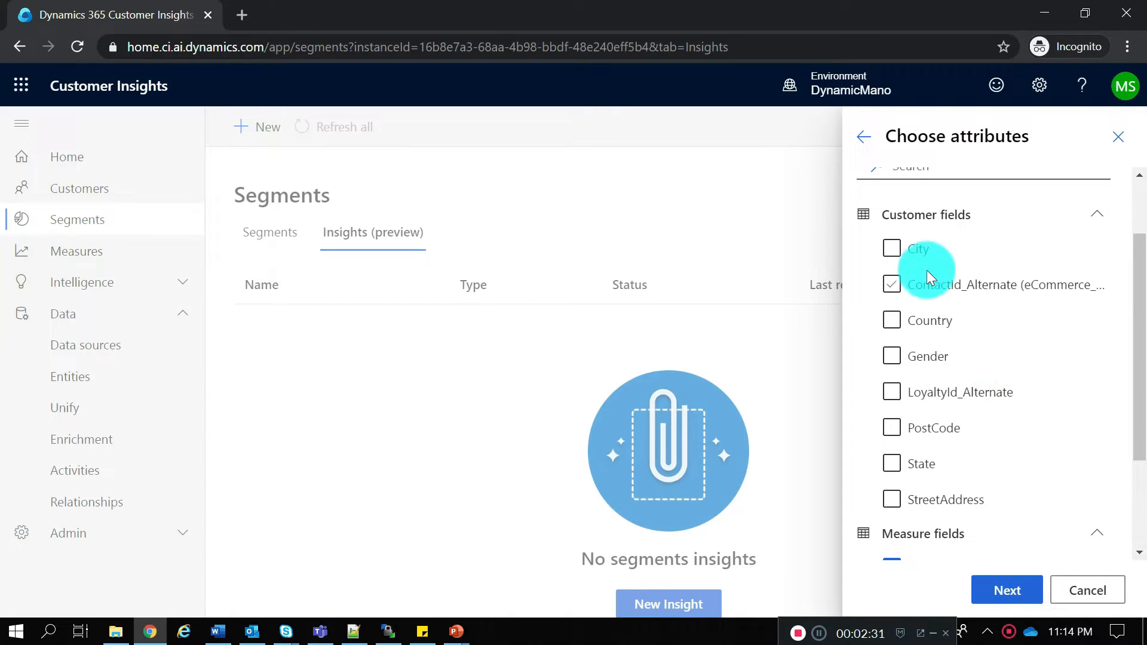
pyautogui.click(893, 251)
pyautogui.scroll(-2, 1048, 429)
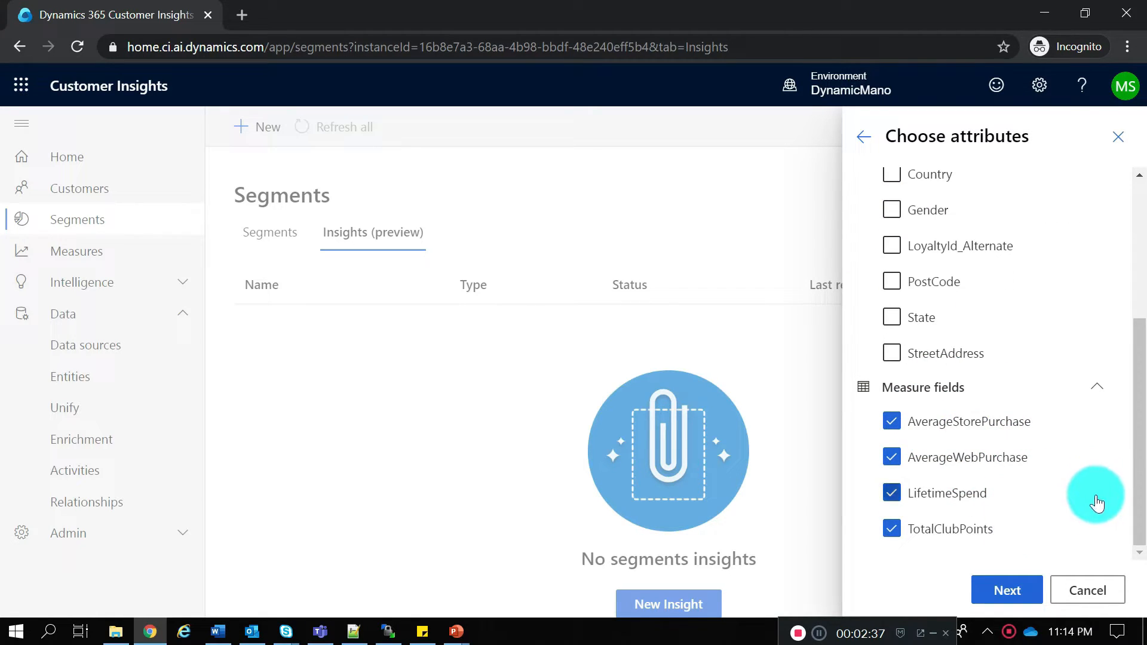
pyautogui.click(1008, 591)
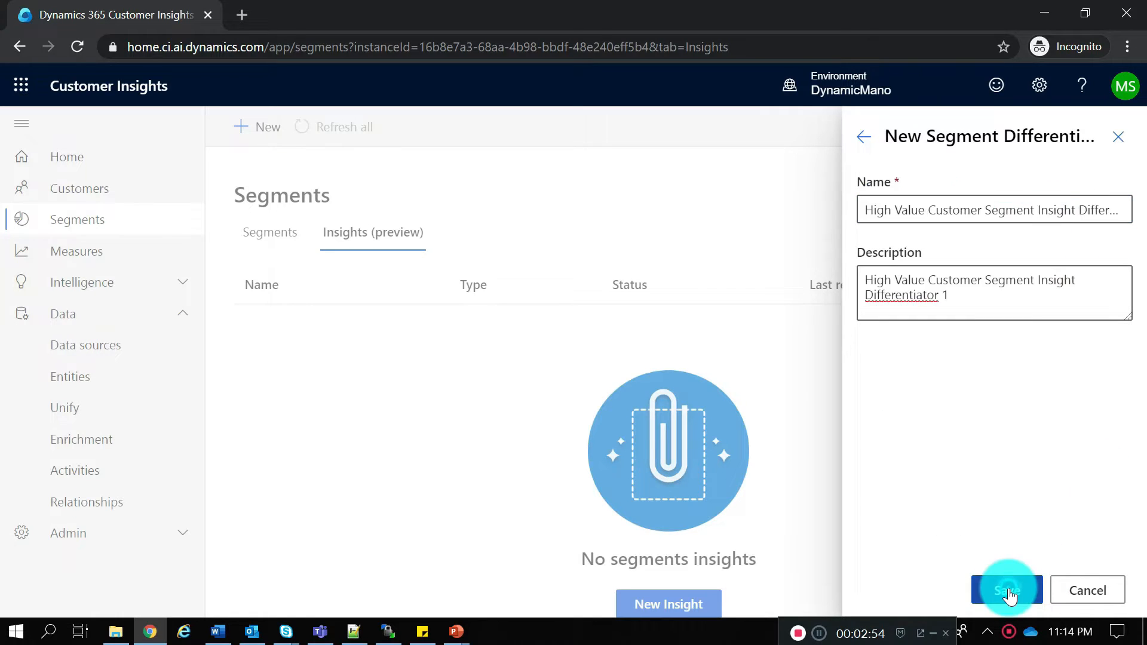
pyautogui.click(1007, 591)
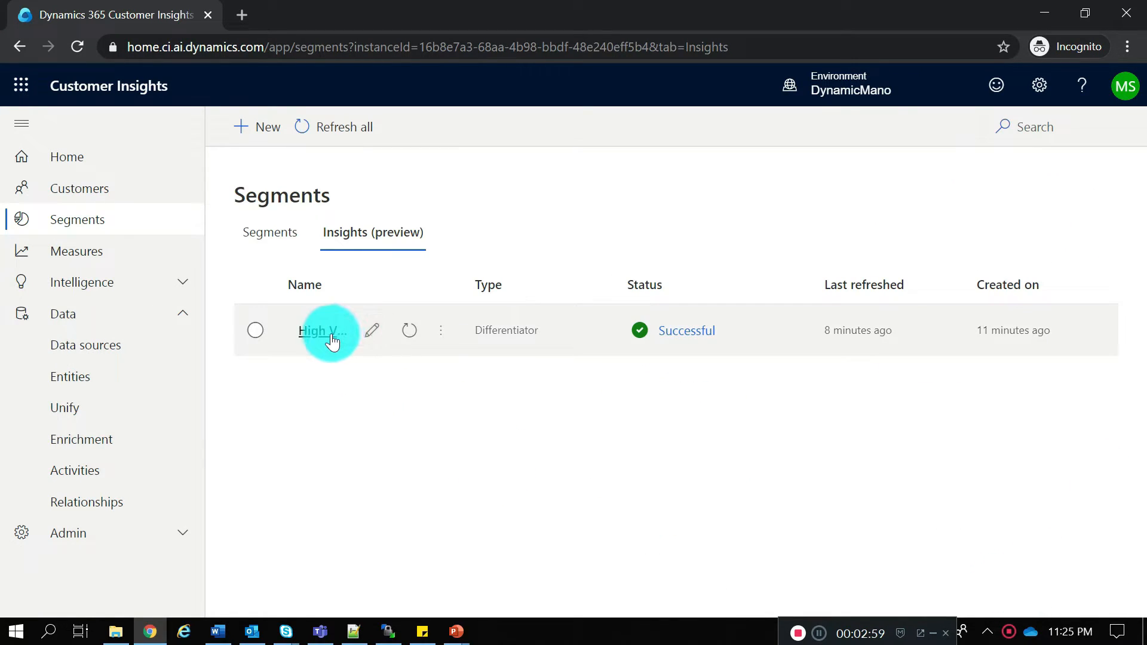
# Examine the City comparison chart in the High Value Customer differentiator insight and read the explanation of its difference score
pyautogui.click(312, 334)
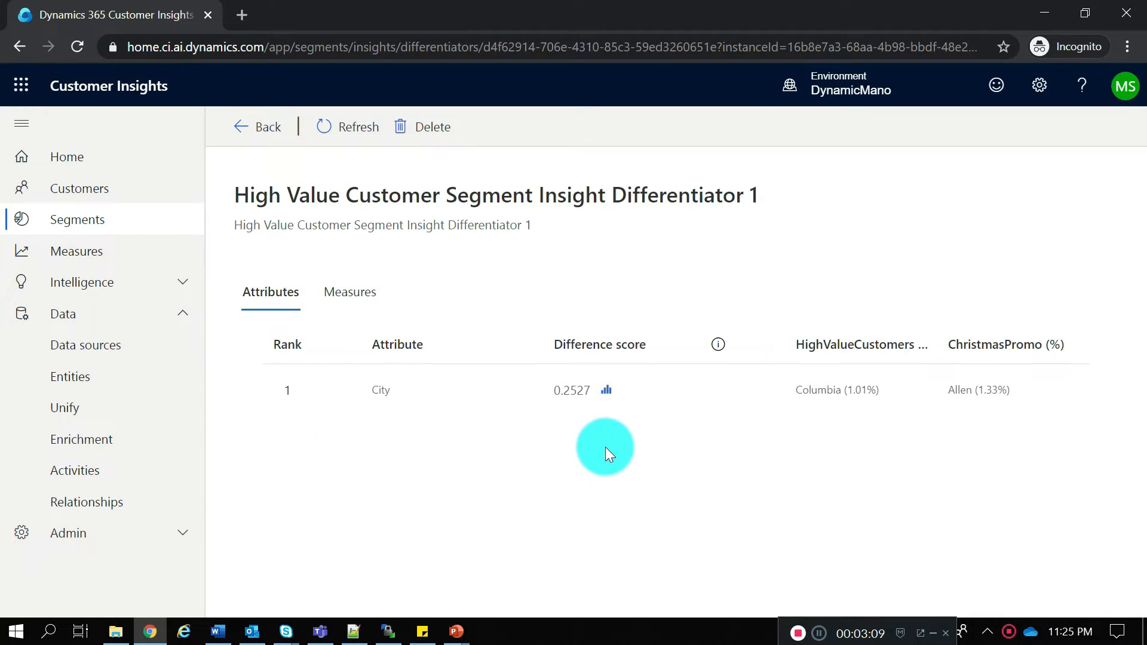
pyautogui.click(607, 392)
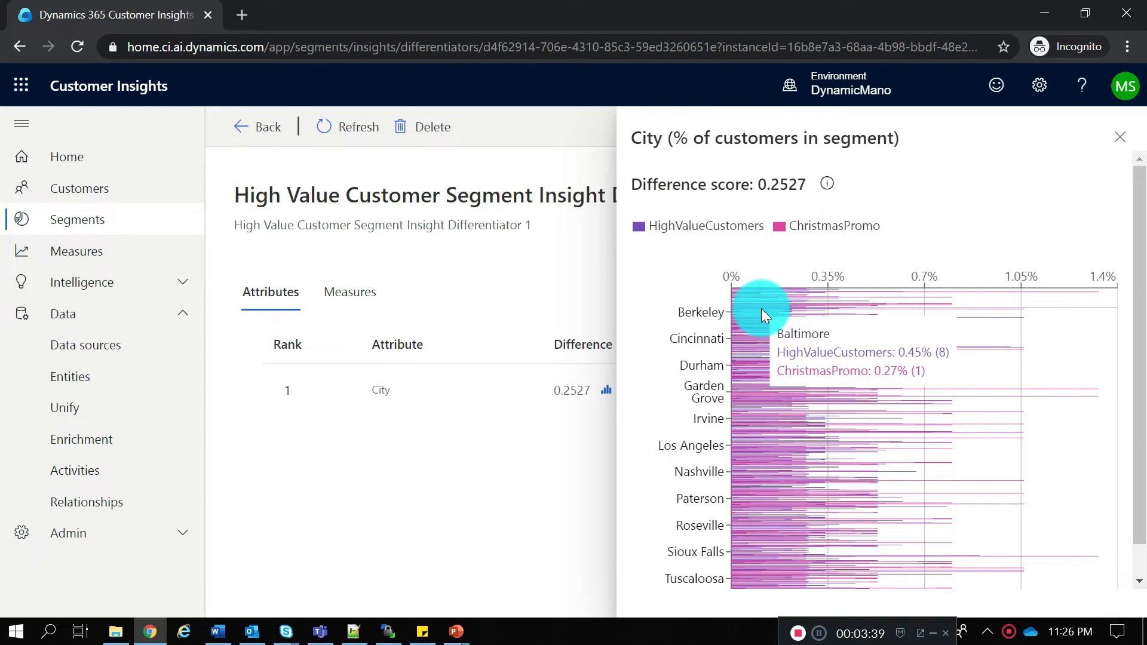
pyautogui.moveTo(824, 190)
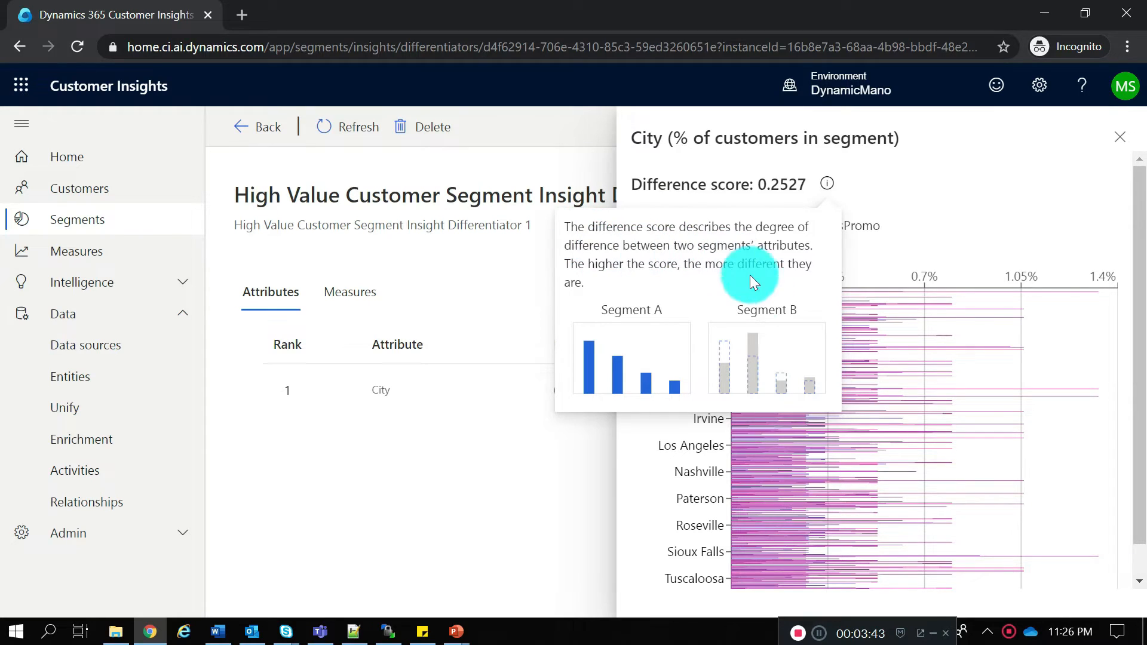
# Examine the insight's measure difference scores and the LifetimeSpend comparison chart, and return to the insights list
pyautogui.click(345, 292)
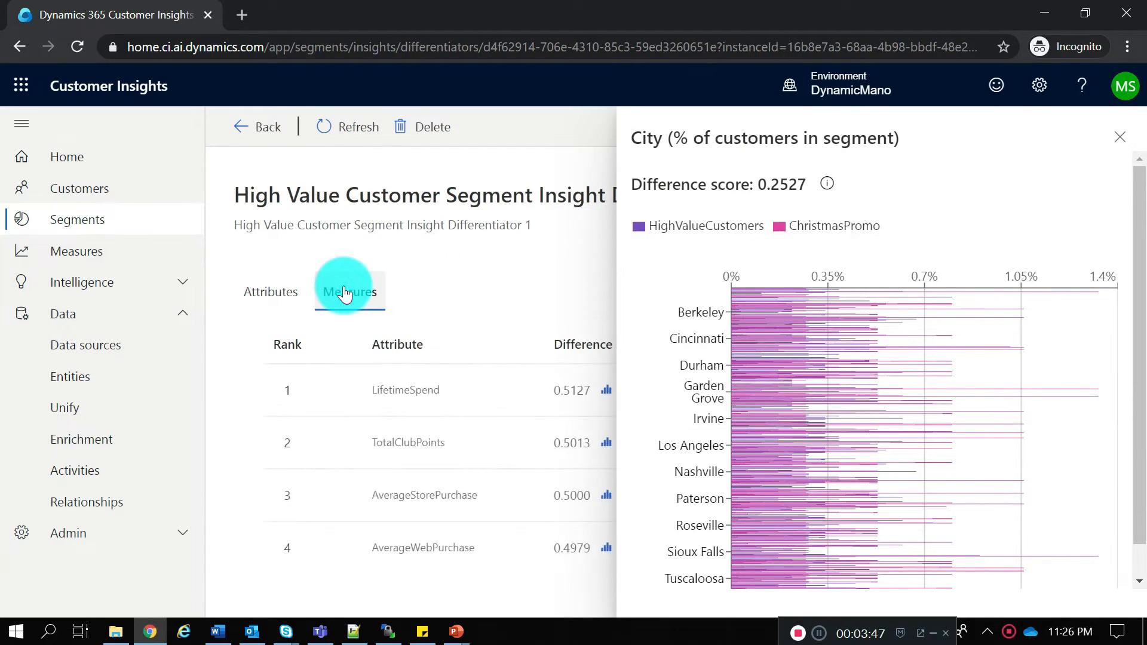
pyautogui.click(1121, 141)
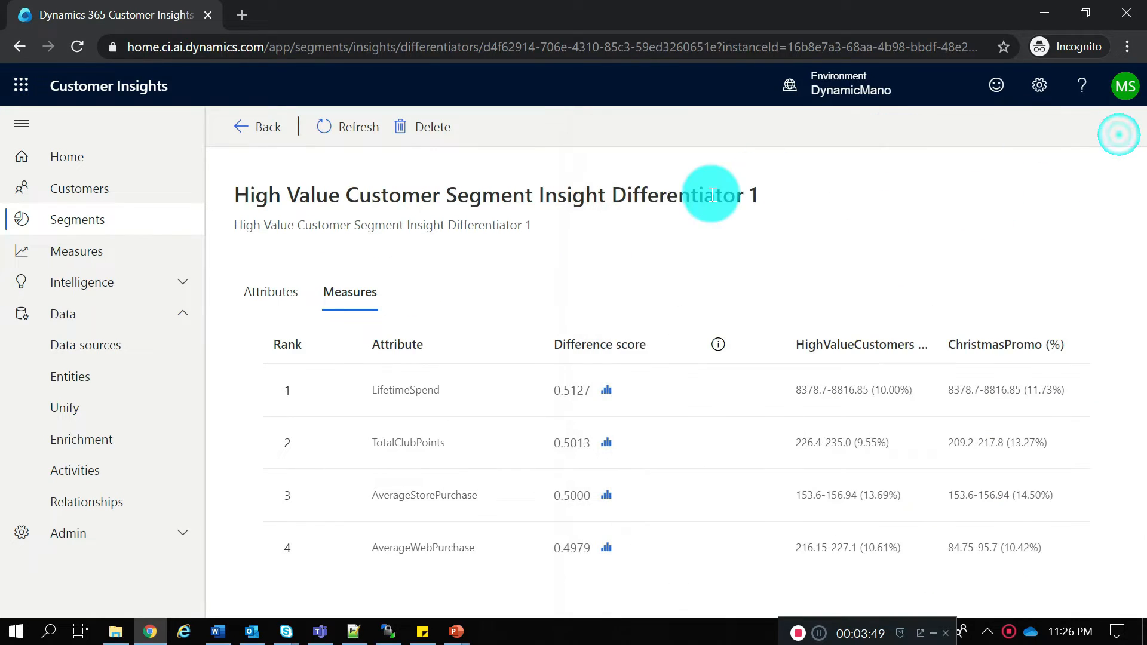
pyautogui.click(607, 392)
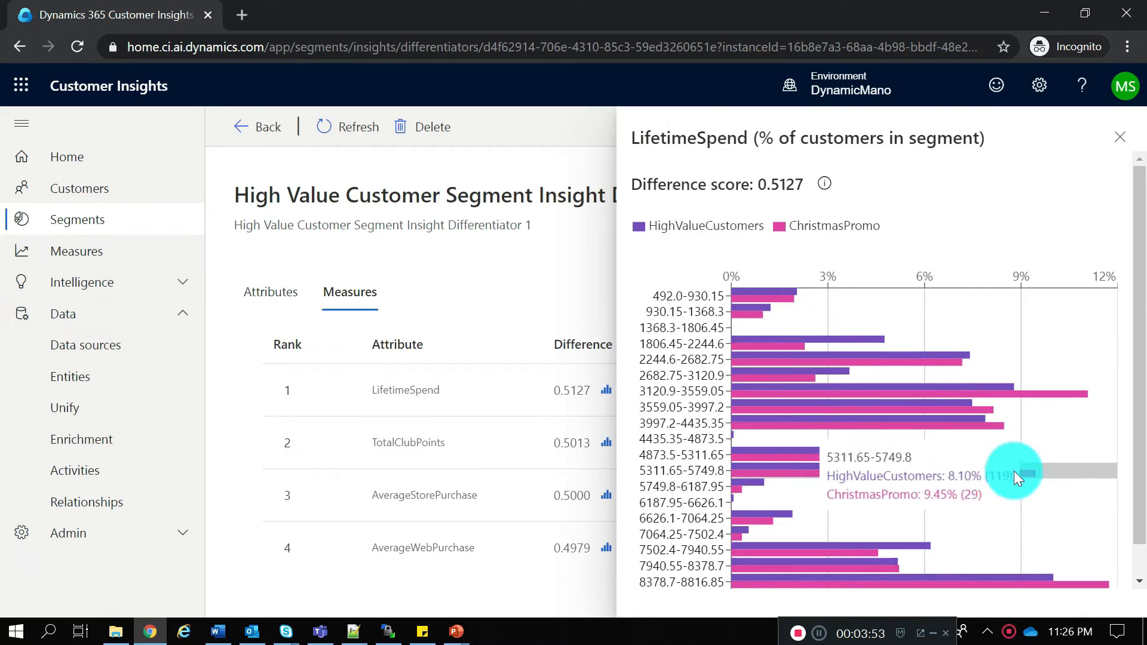
pyautogui.moveTo(773, 396)
pyautogui.moveTo(752, 298)
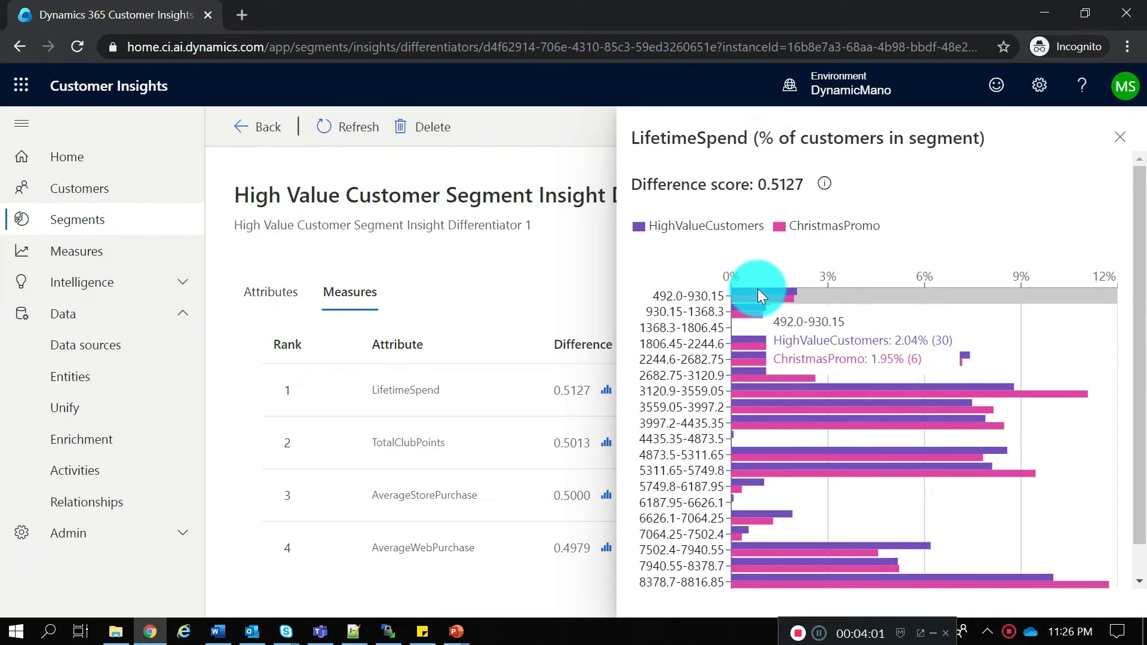
pyautogui.click(1118, 138)
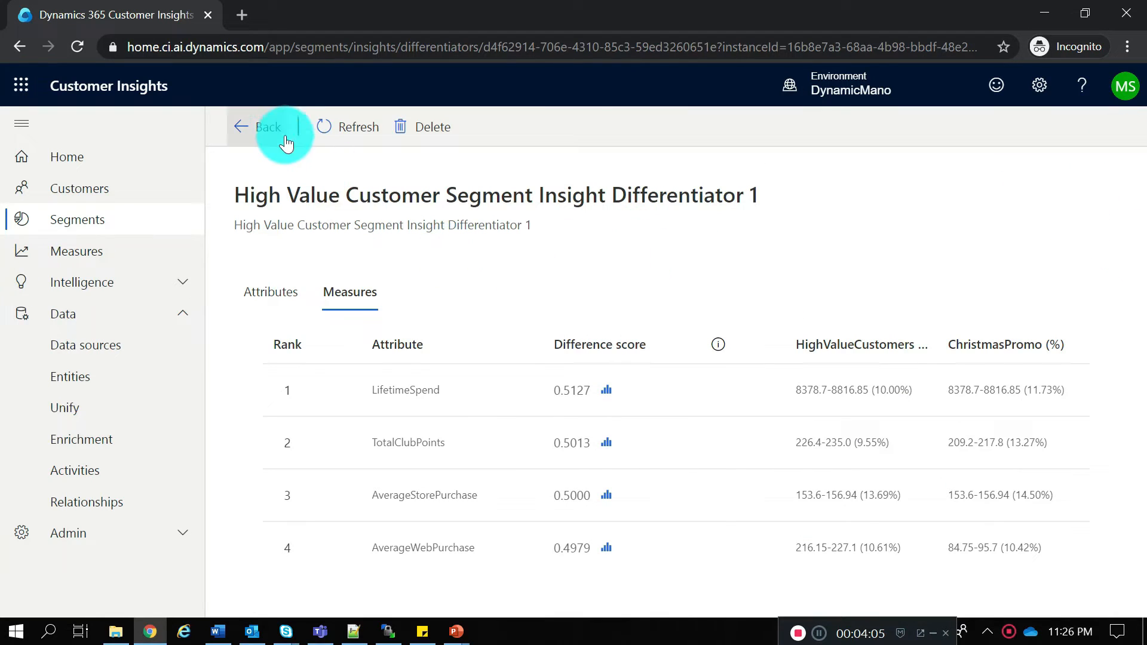
pyautogui.click(248, 128)
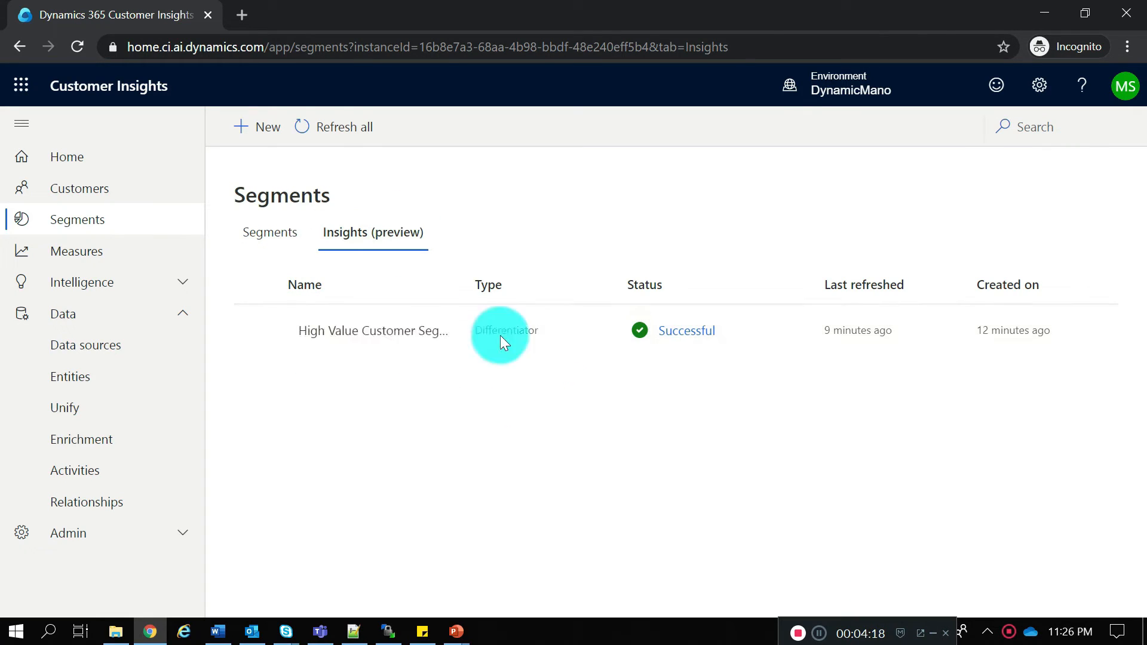
# Start a new Overlap segment insight that compares the HighValueCustomers and Christmas Promo segments
pyautogui.click(250, 133)
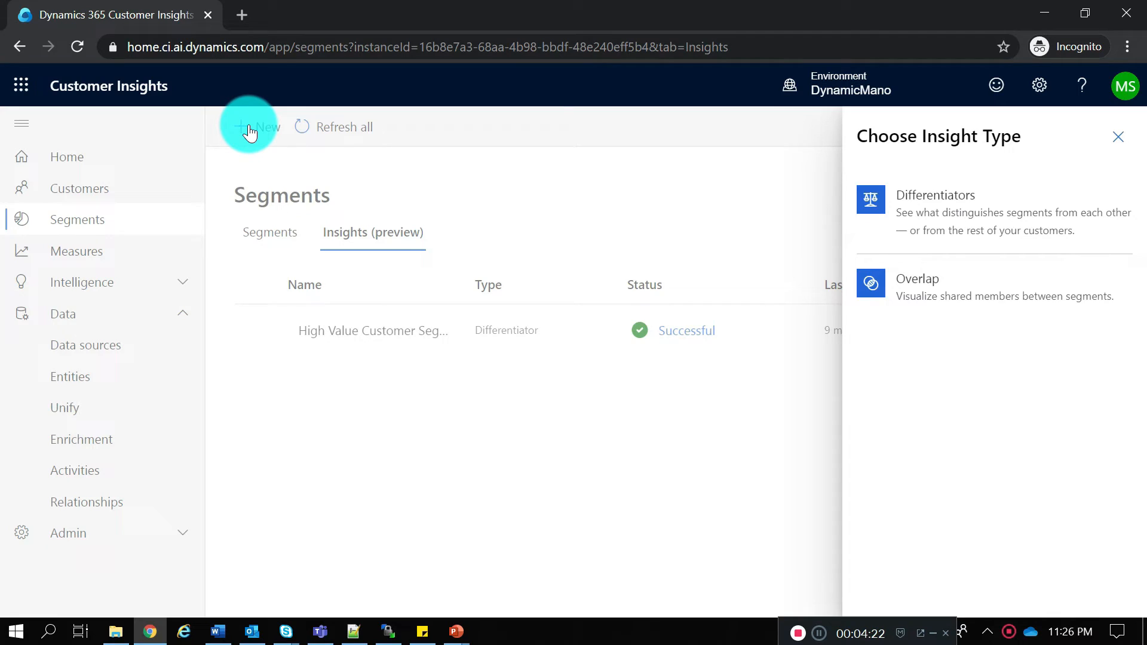
pyautogui.click(940, 287)
pyautogui.click(940, 282)
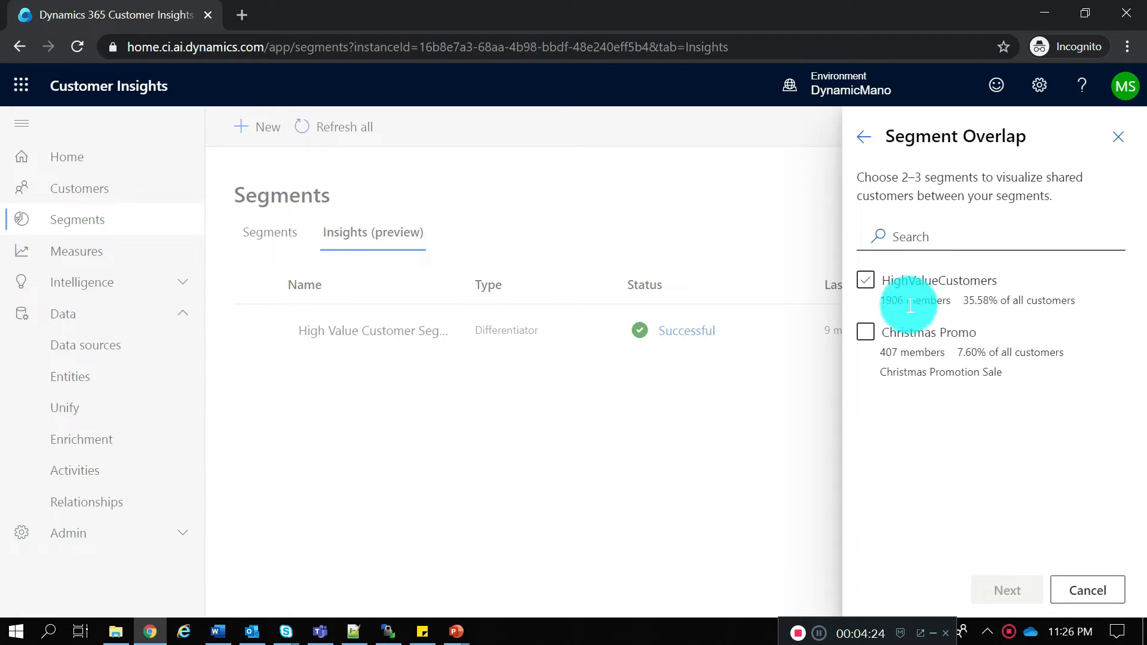
pyautogui.click(864, 285)
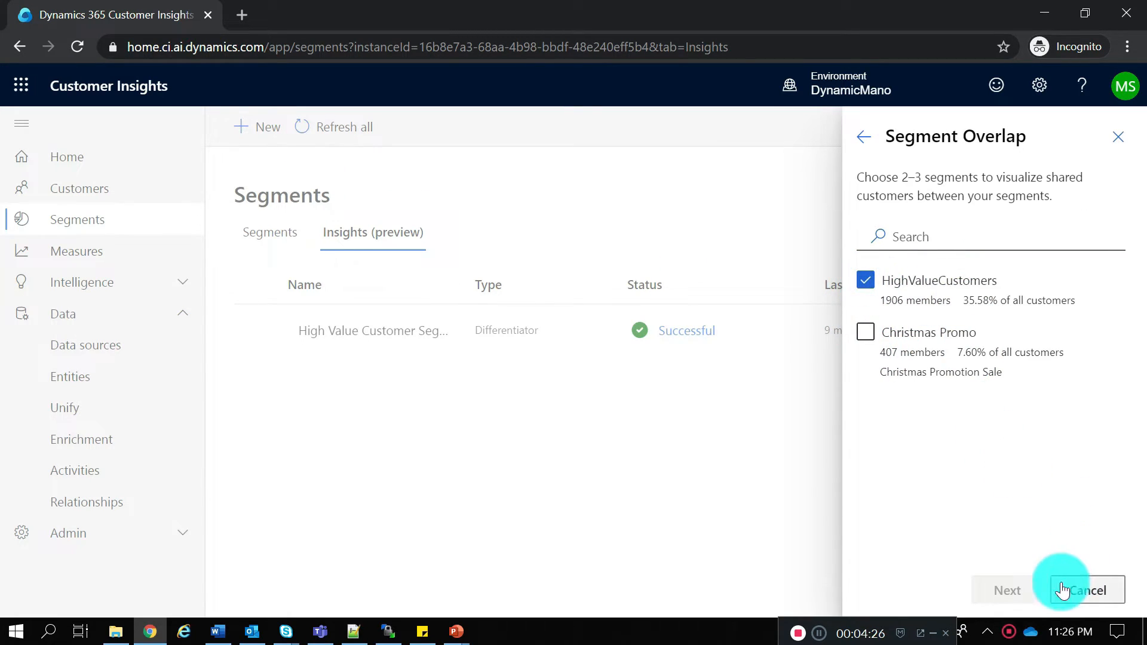
pyautogui.click(877, 333)
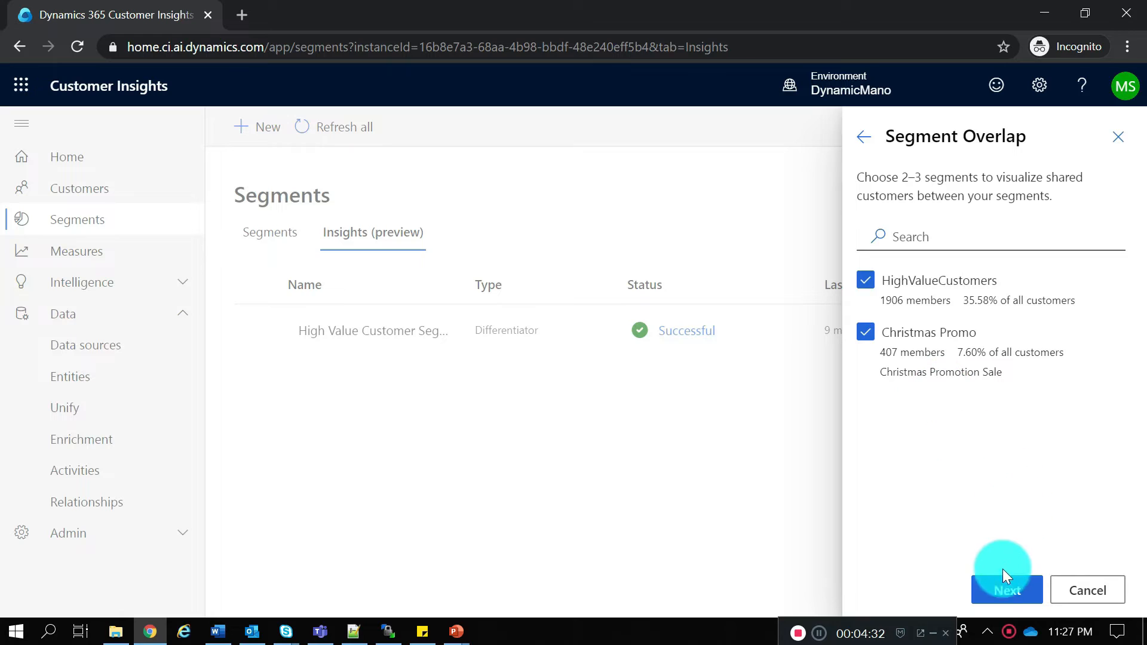
pyautogui.click(1005, 592)
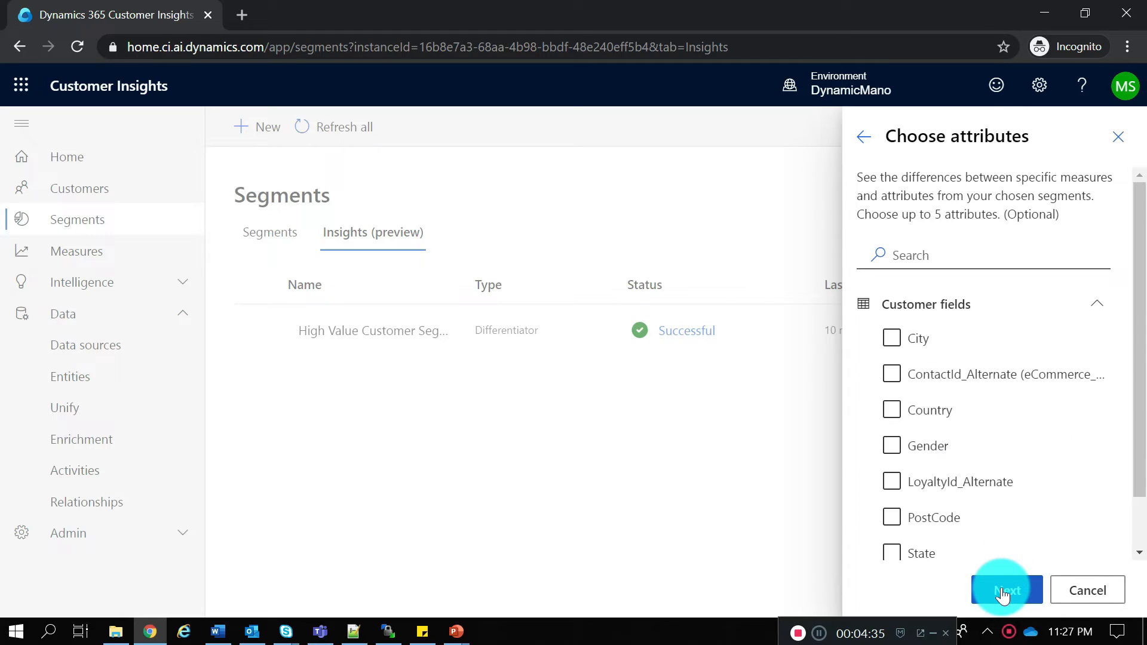
# Include the City attribute and save the overlap insight under the name High Value Customer Segment Overlap 1
pyautogui.click(891, 337)
pyautogui.scroll(-1, 1119, 431)
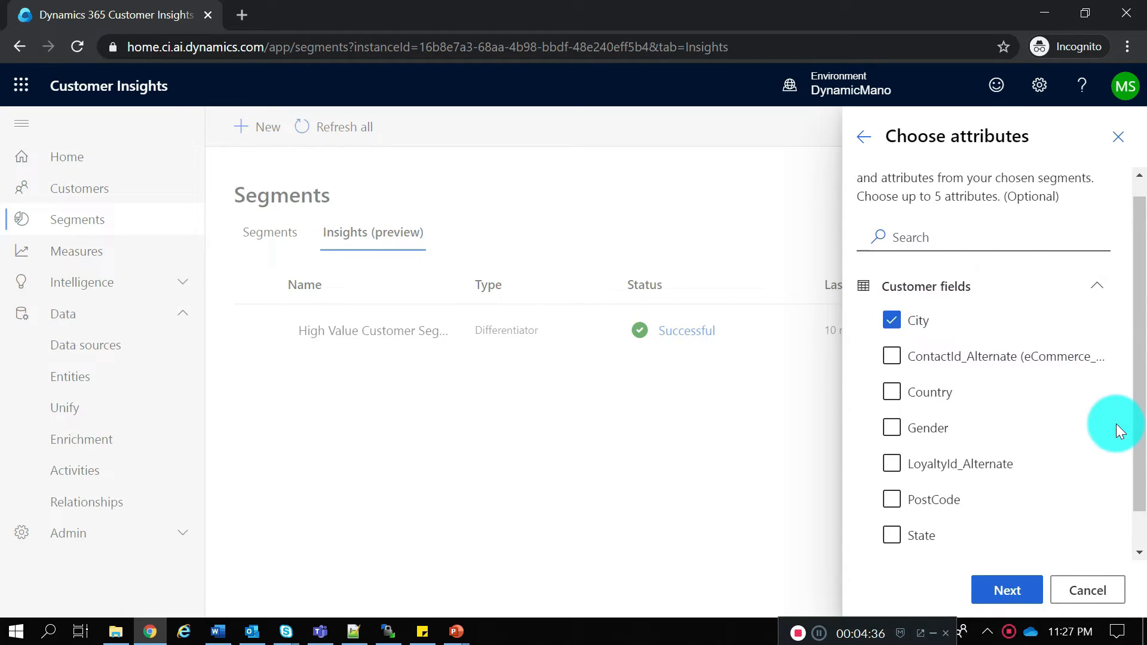
pyautogui.click(1010, 592)
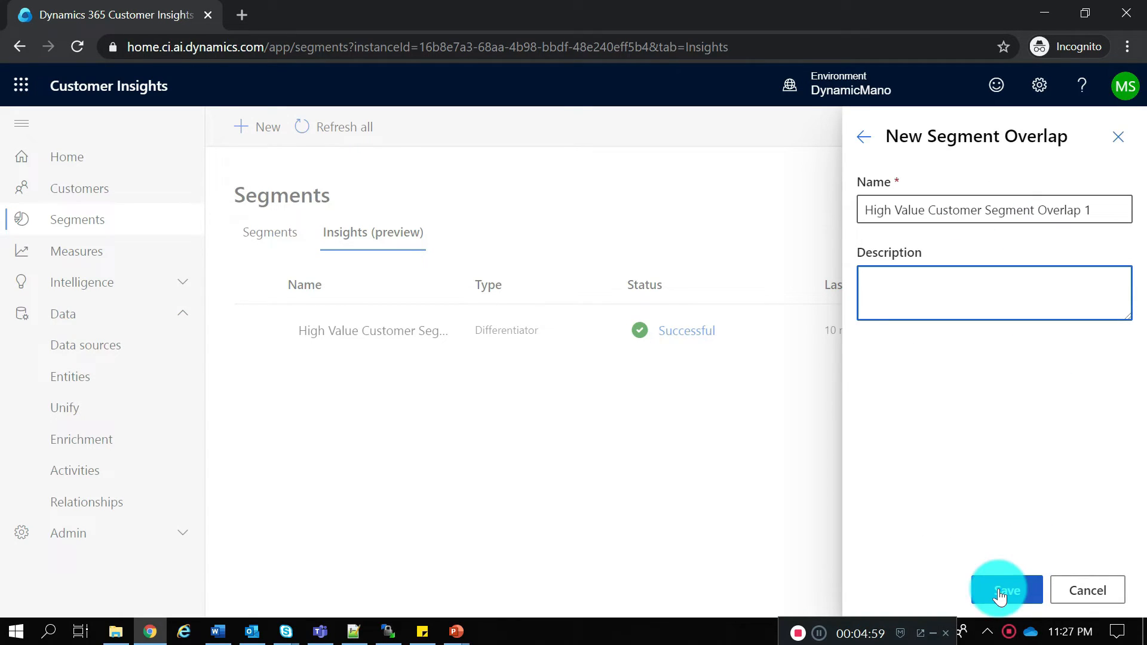
pyautogui.click(1003, 592)
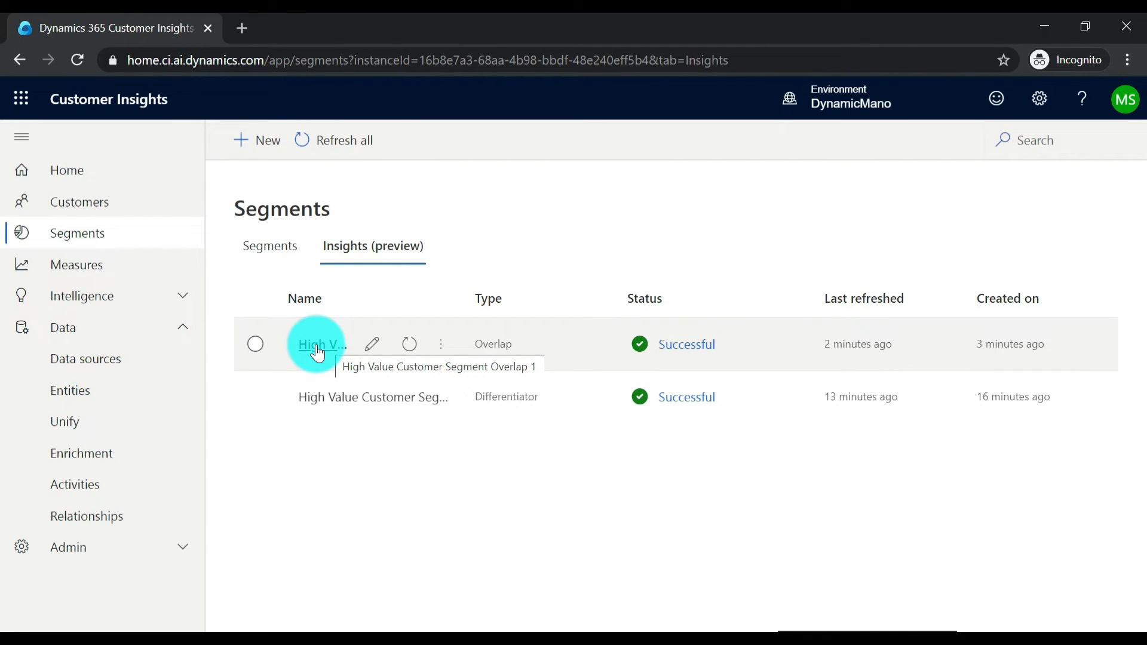
# Open the High Value Customer Segment Overlap 1 insight and examine its overlap diagram and member table
pyautogui.click(318, 352)
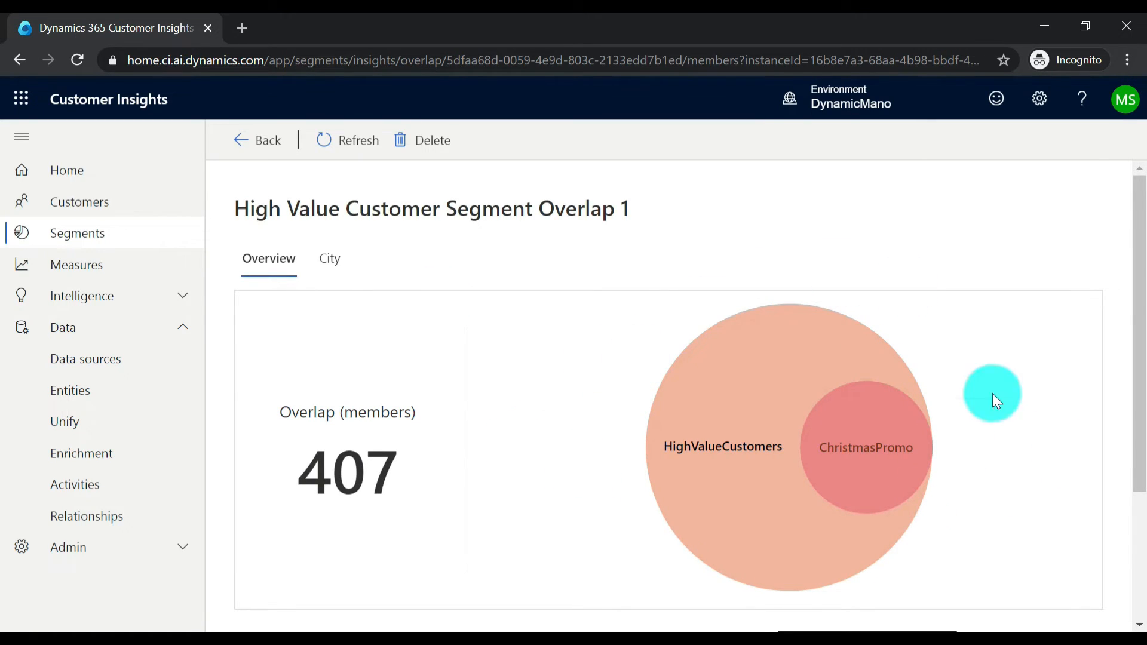
pyautogui.scroll(-3, 954, 468)
pyautogui.scroll(3, 952, 468)
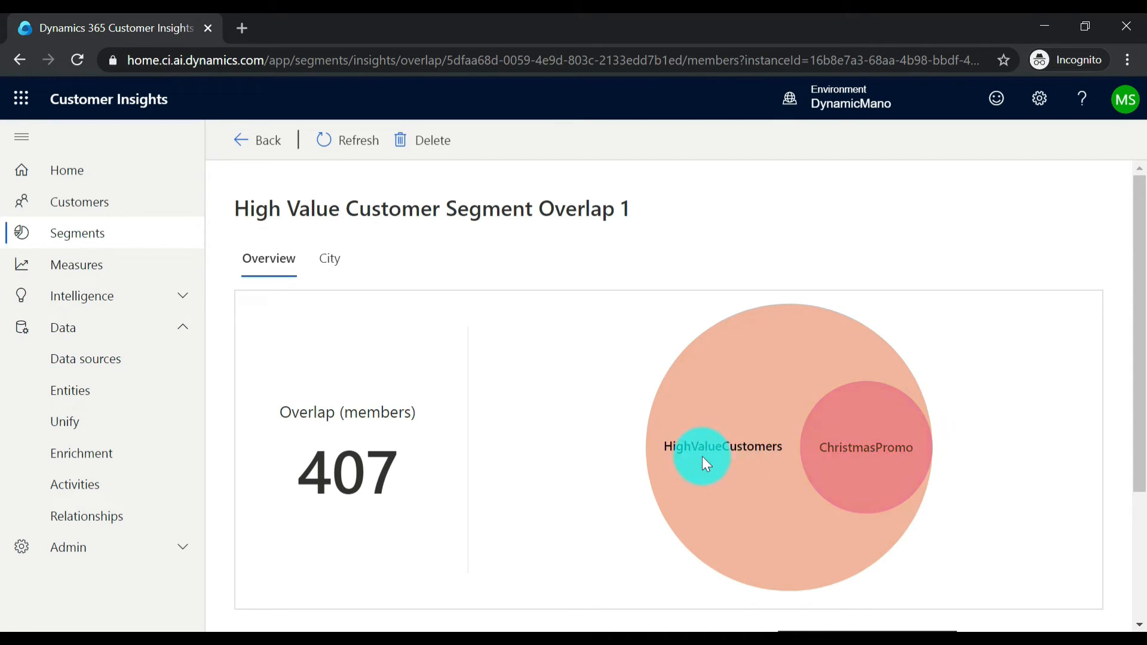
pyautogui.scroll(-3, 572, 417)
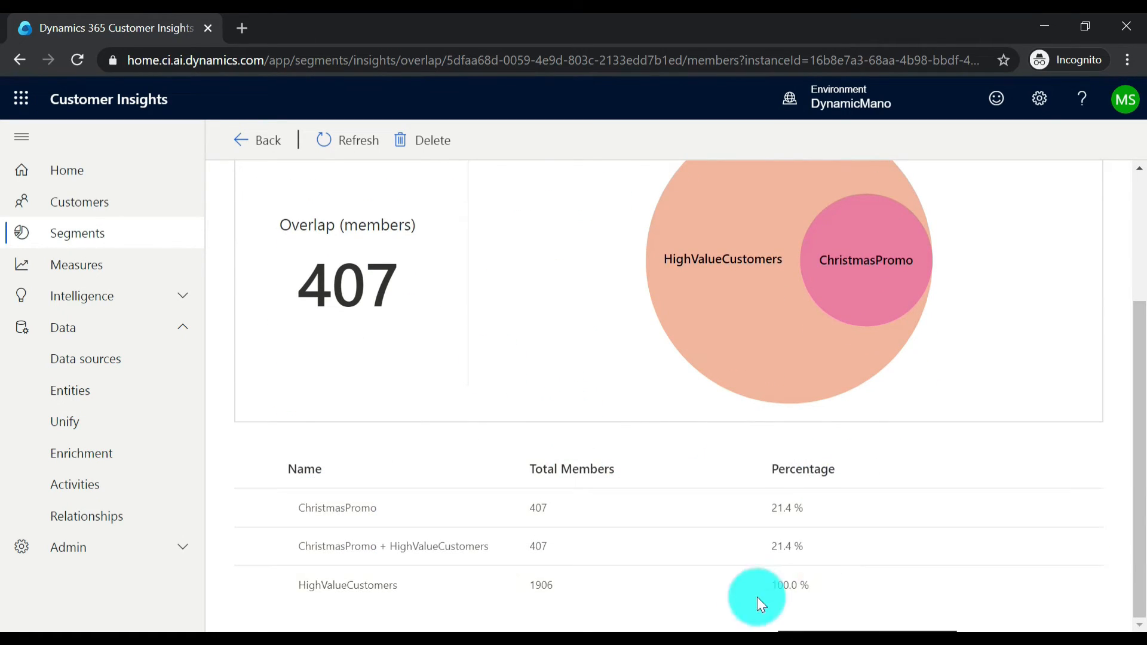
pyautogui.scroll(1, 888, 486)
pyautogui.scroll(-1, 889, 483)
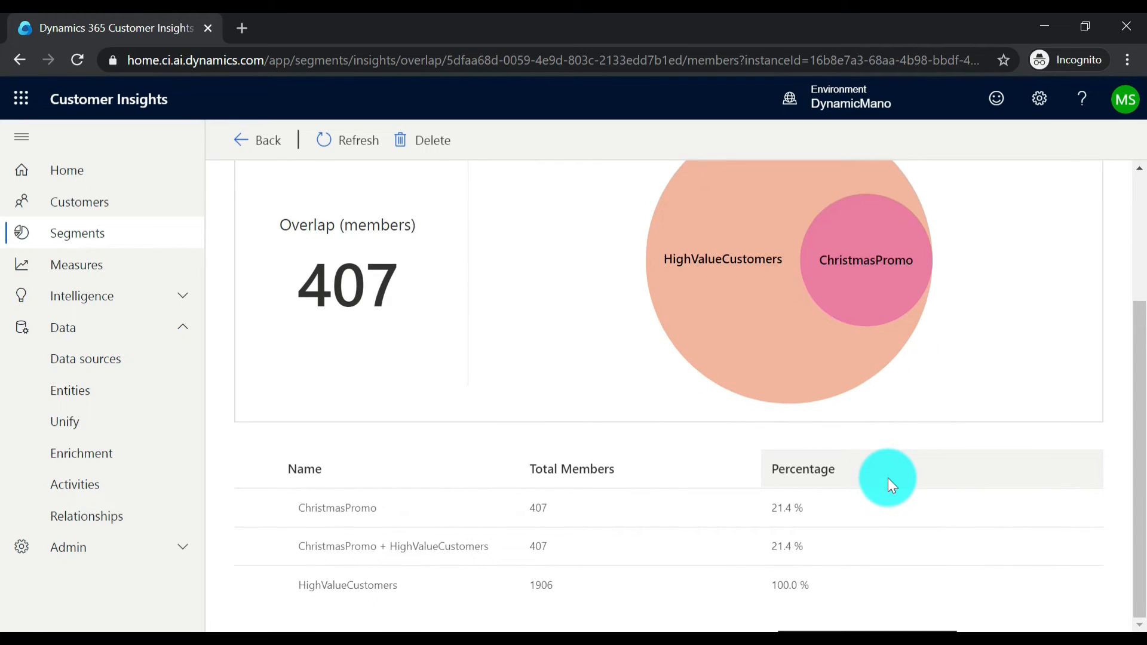
pyautogui.scroll(3, 887, 478)
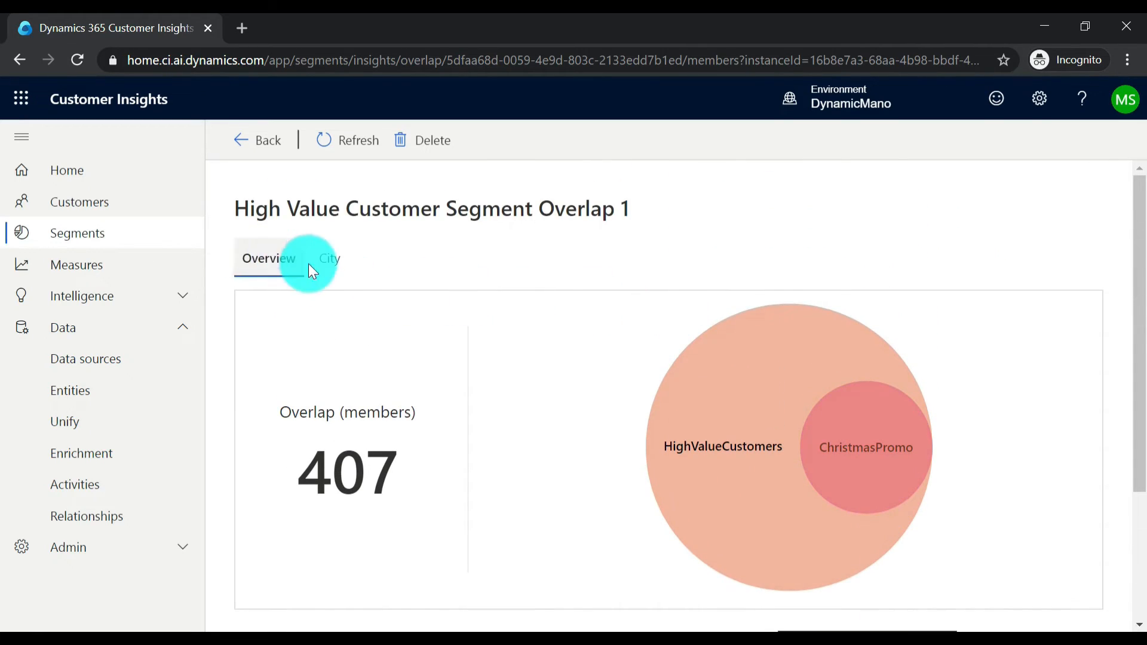
# Break the overlap down by City for Akron and examine that city's member counts in the table
pyautogui.click(328, 263)
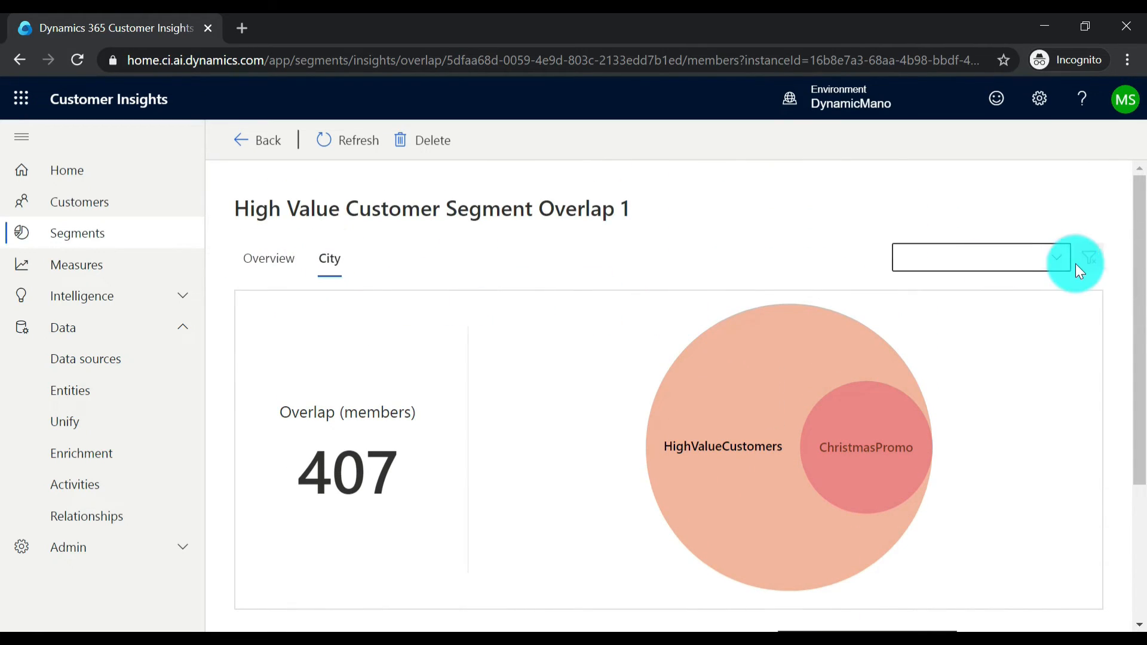
pyautogui.click(1059, 261)
pyautogui.click(795, 104)
pyautogui.scroll(-3, 1012, 402)
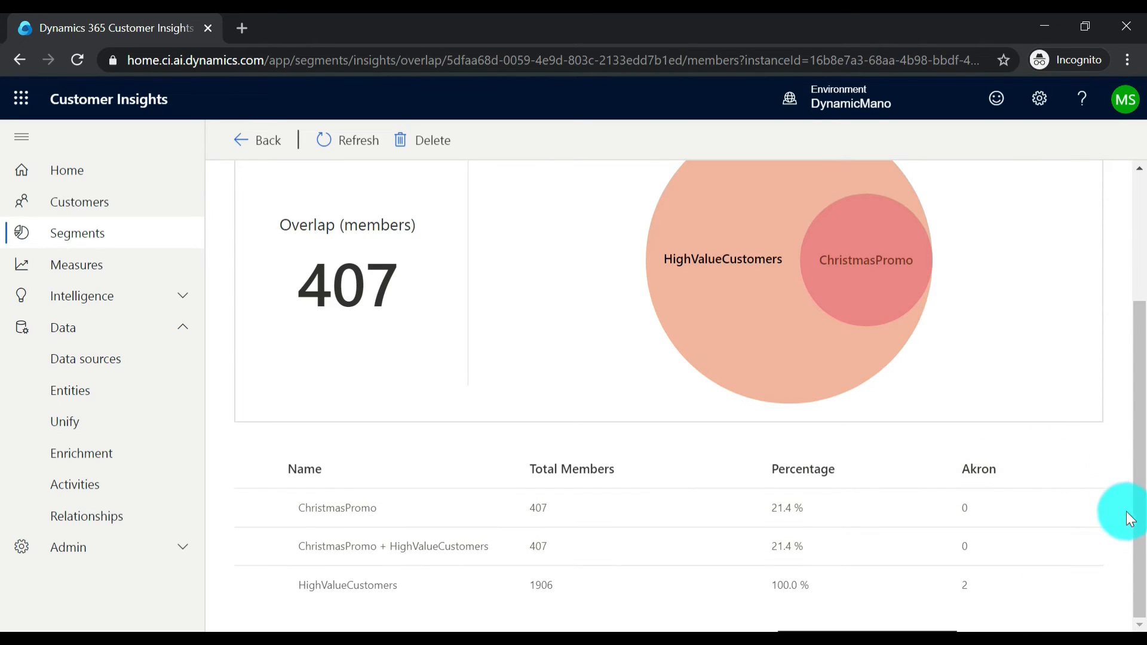
pyautogui.scroll(3, 1123, 526)
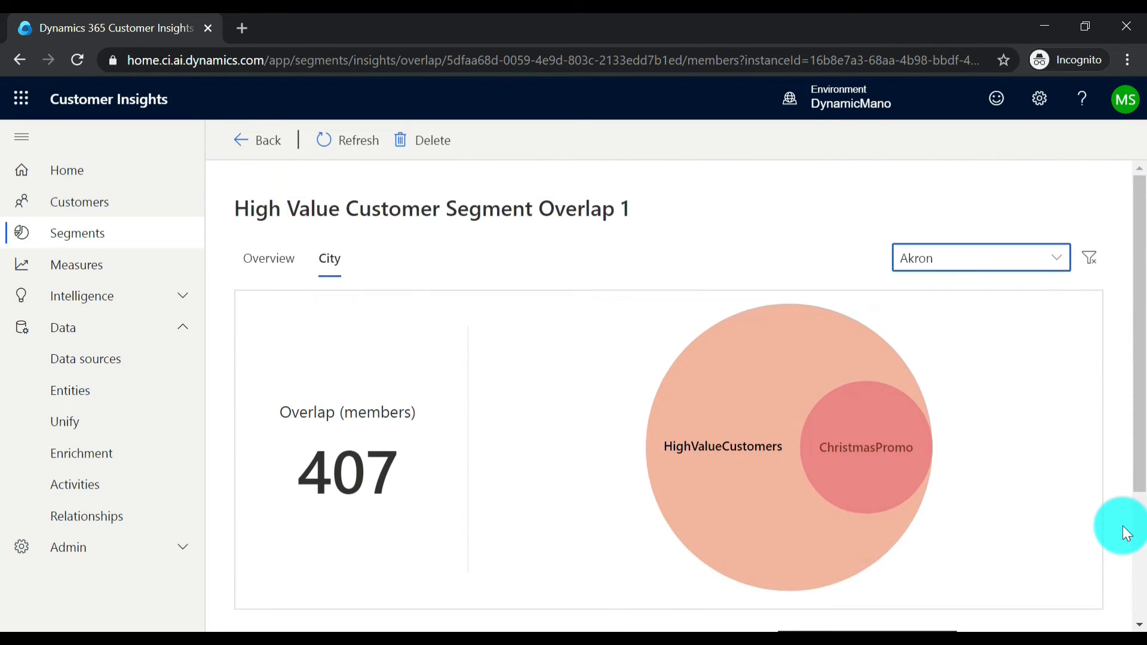
pyautogui.scroll(-3, 1117, 454)
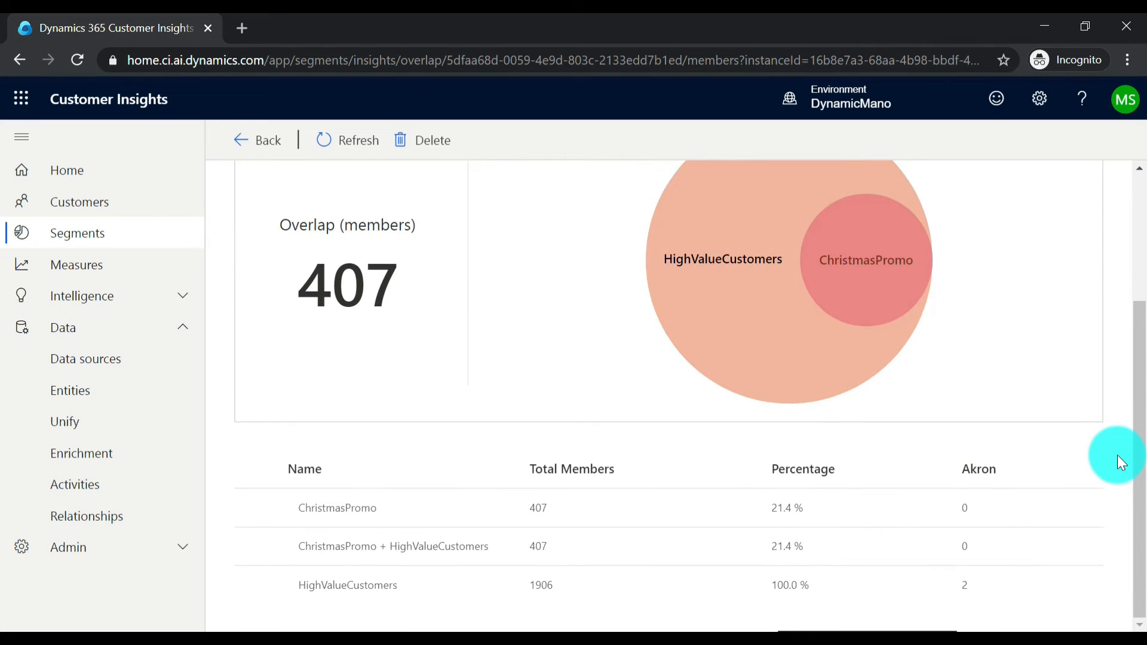
pyautogui.scroll(3, 1117, 455)
# Switch the City breakdown of the overlap to Arvada and check its member counts
pyautogui.click(1063, 270)
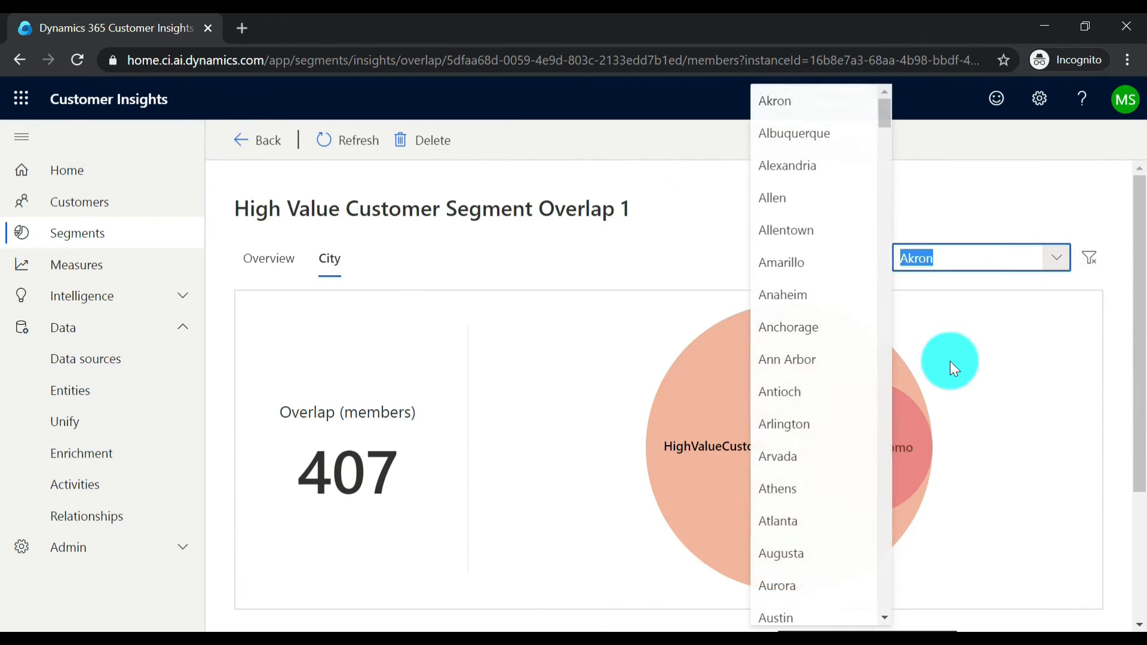
pyautogui.click(776, 458)
pyautogui.scroll(-3, 1038, 439)
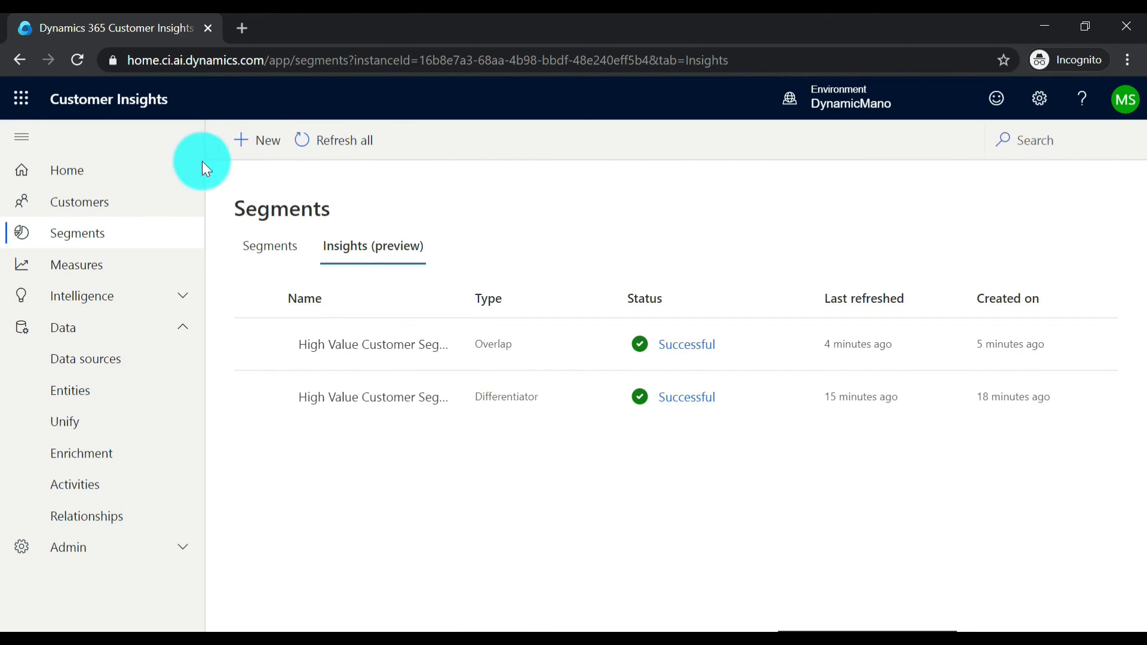
# Open the Christmas Promo segment from the home page and look over its size chart and members preview
pyautogui.click(68, 183)
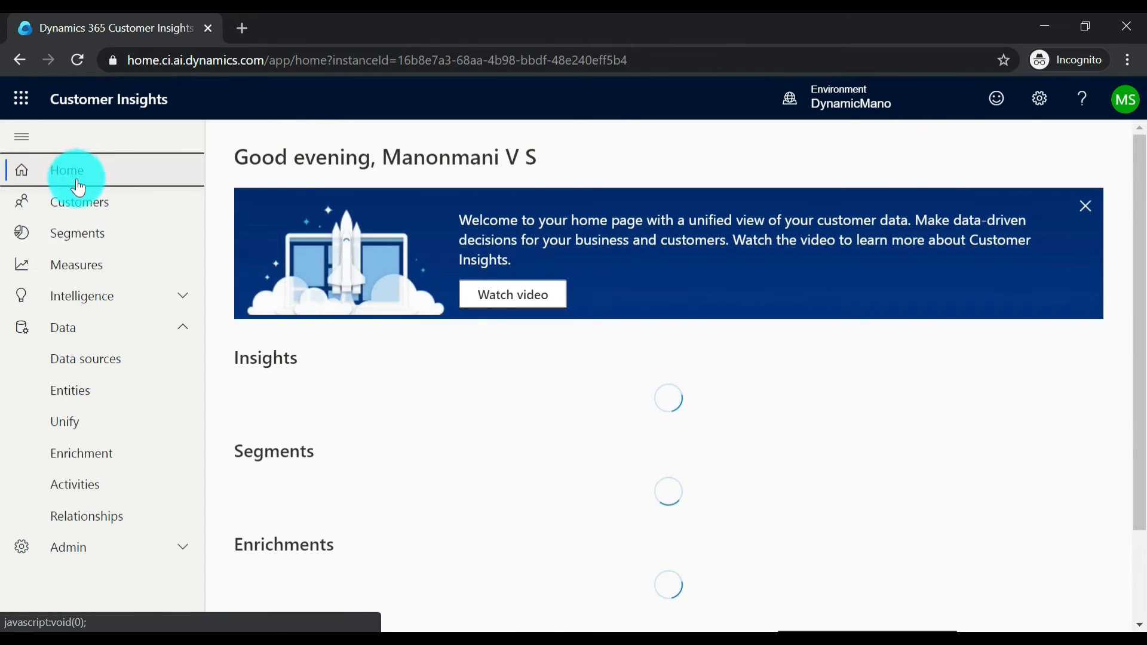
pyautogui.scroll(-5, 602, 494)
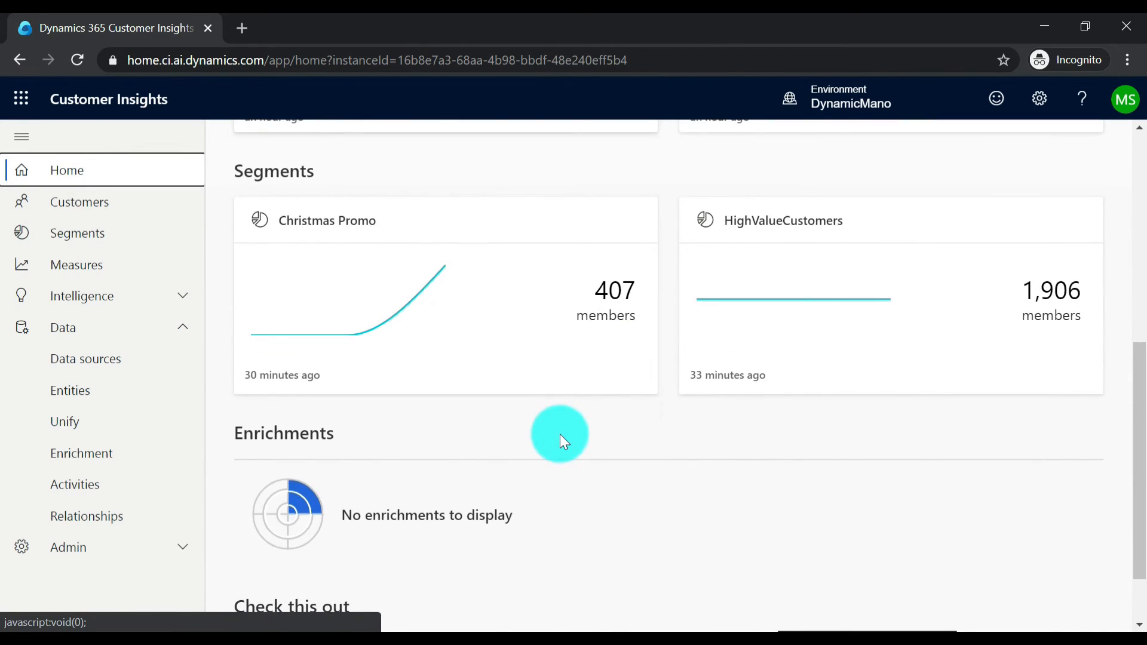
pyautogui.click(497, 305)
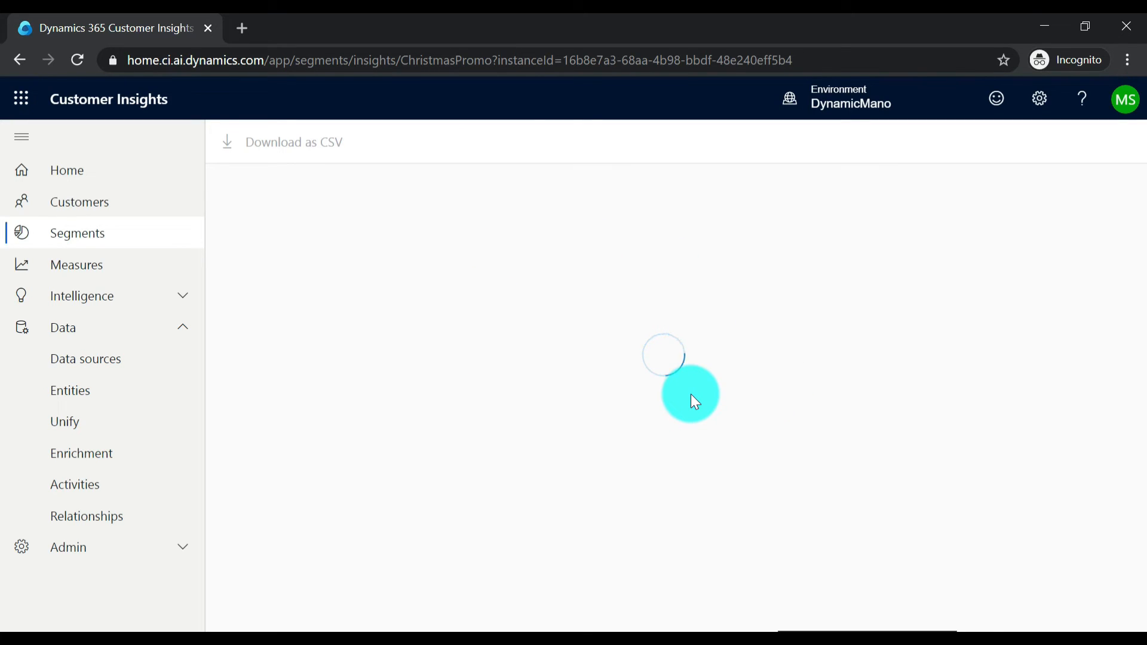
pyautogui.scroll(-2, 677, 379)
pyautogui.scroll(2, 679, 382)
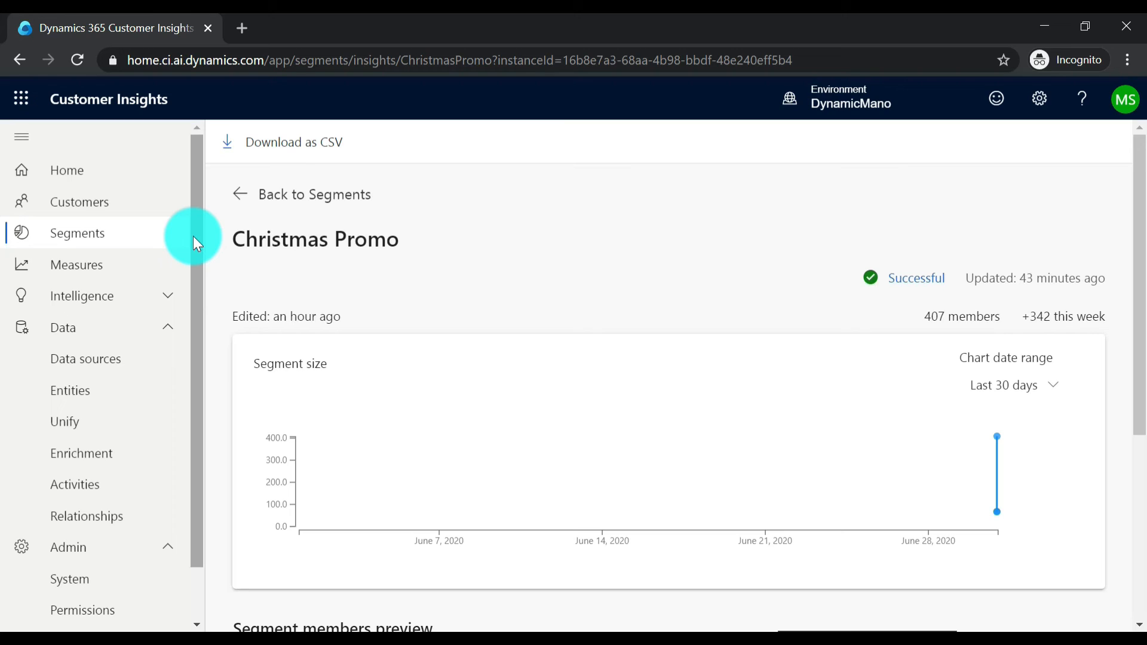
# Return to the home page, open the Export destinations administration page, and look through the available destinations
pyautogui.click(87, 177)
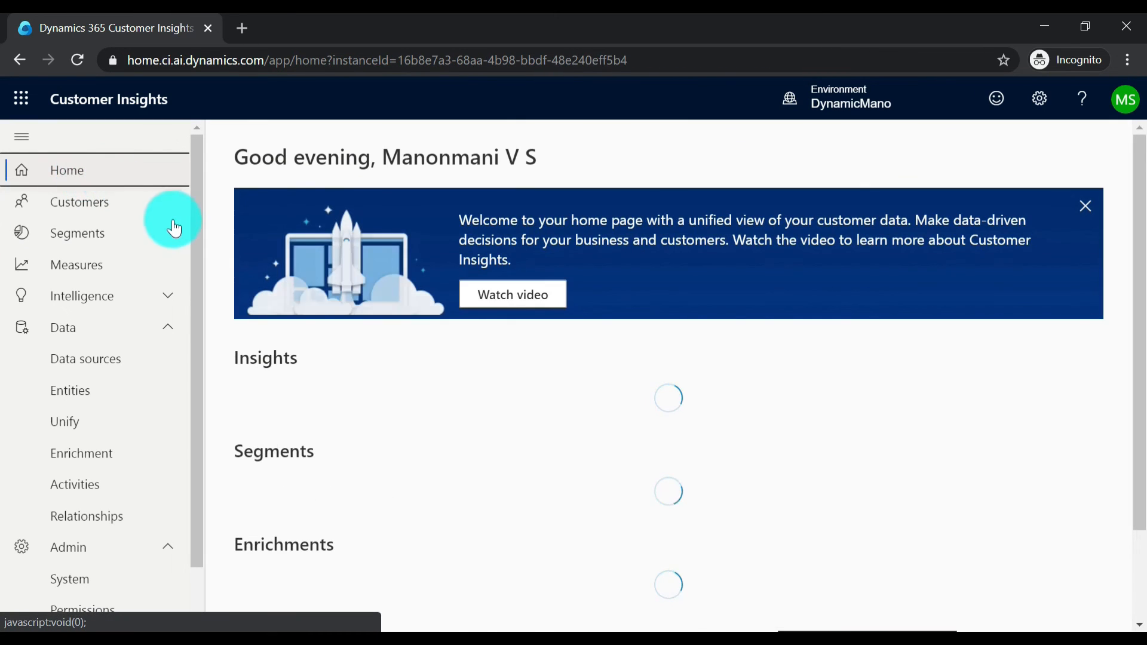
pyautogui.scroll(-1, 154, 507)
pyautogui.click(79, 490)
pyautogui.click(98, 548)
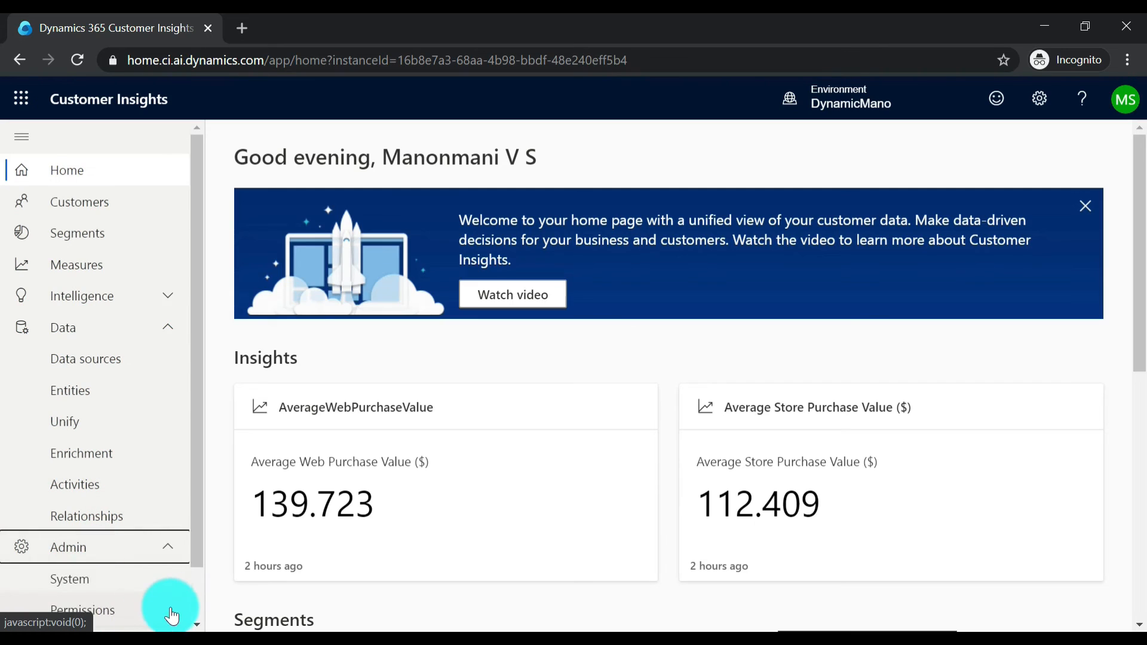
pyautogui.scroll(-1, 146, 597)
pyautogui.click(127, 584)
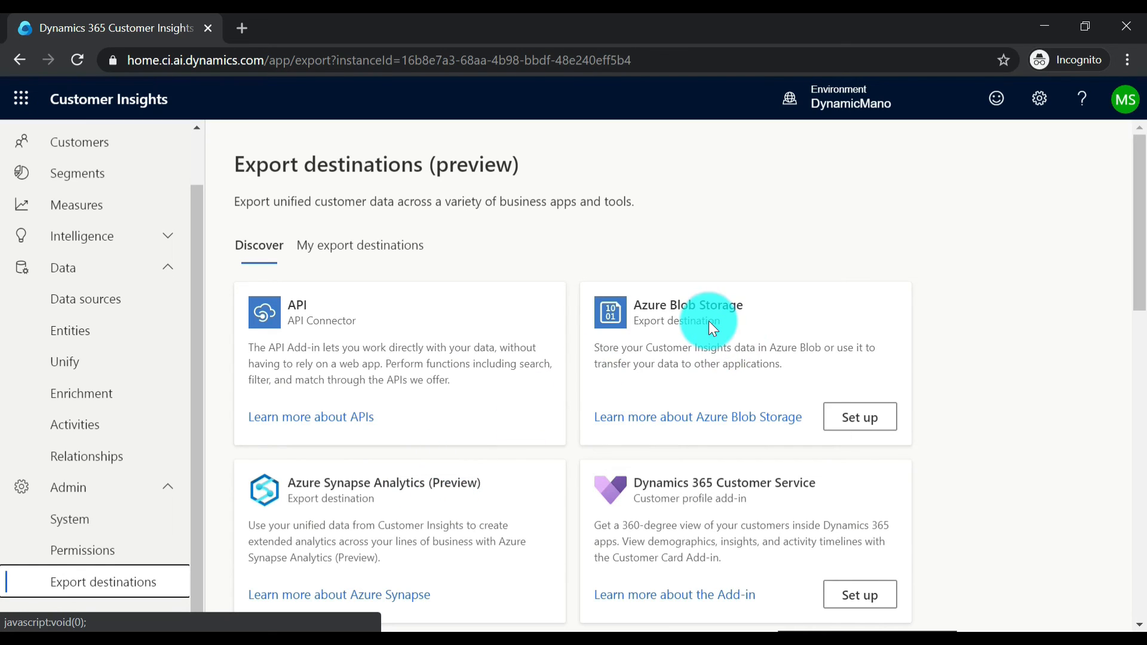
pyautogui.scroll(-4, 998, 447)
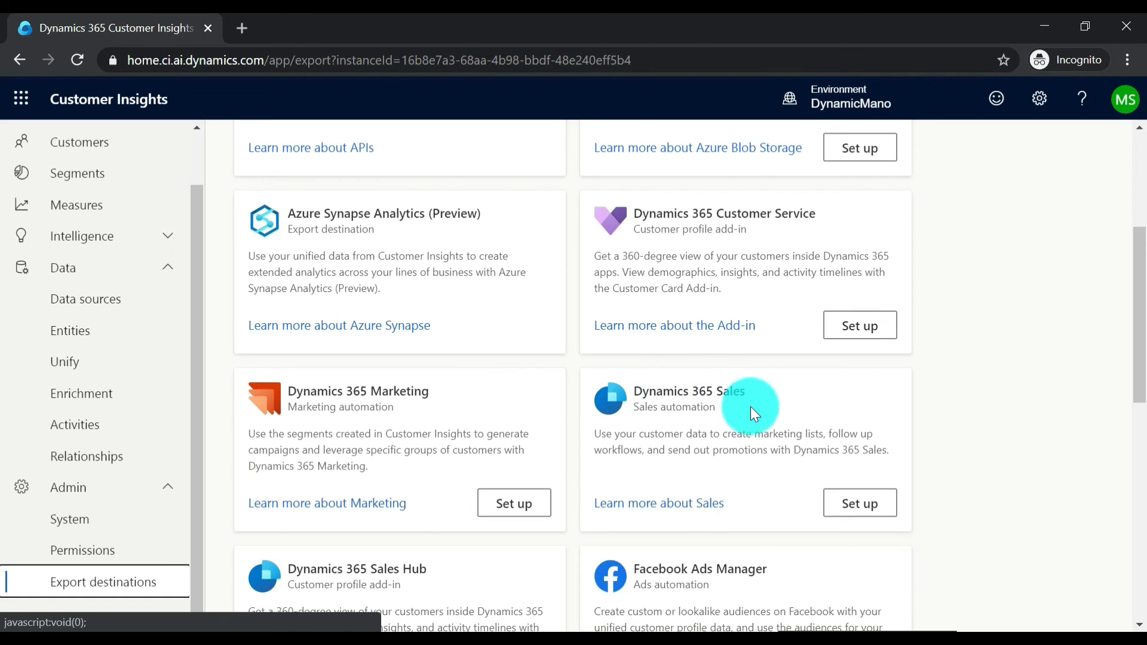
# View the setup form for the Dynamics 365 Marketing export destination and close it without configuring anything
pyautogui.click(530, 508)
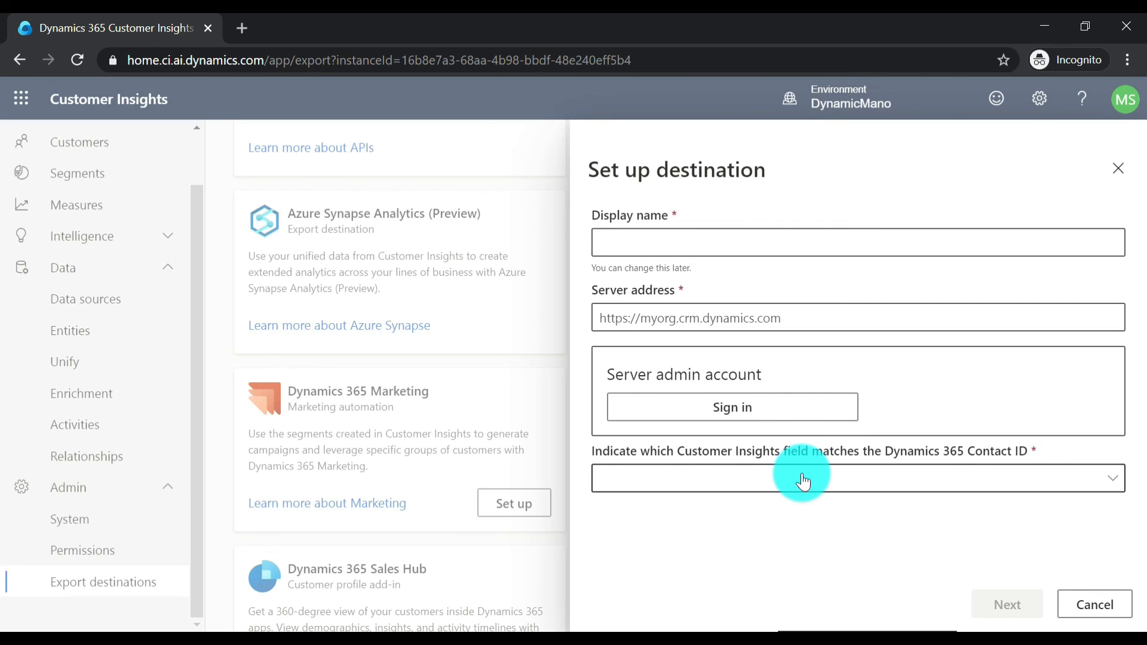
pyautogui.click(1117, 168)
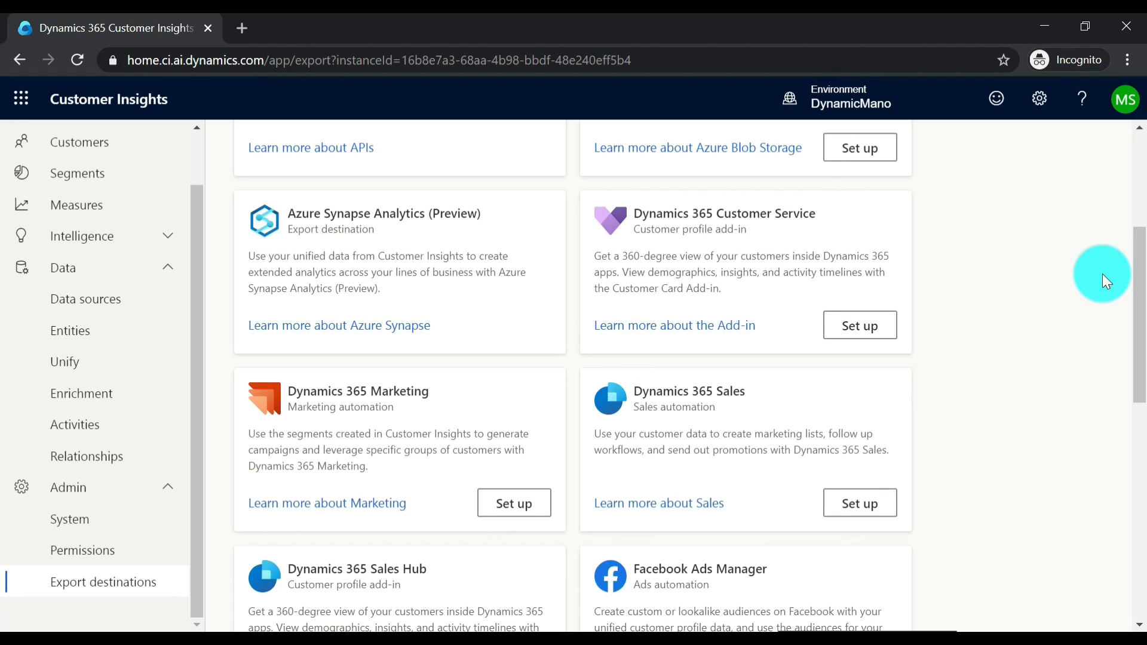
pyautogui.scroll(5, 1065, 325)
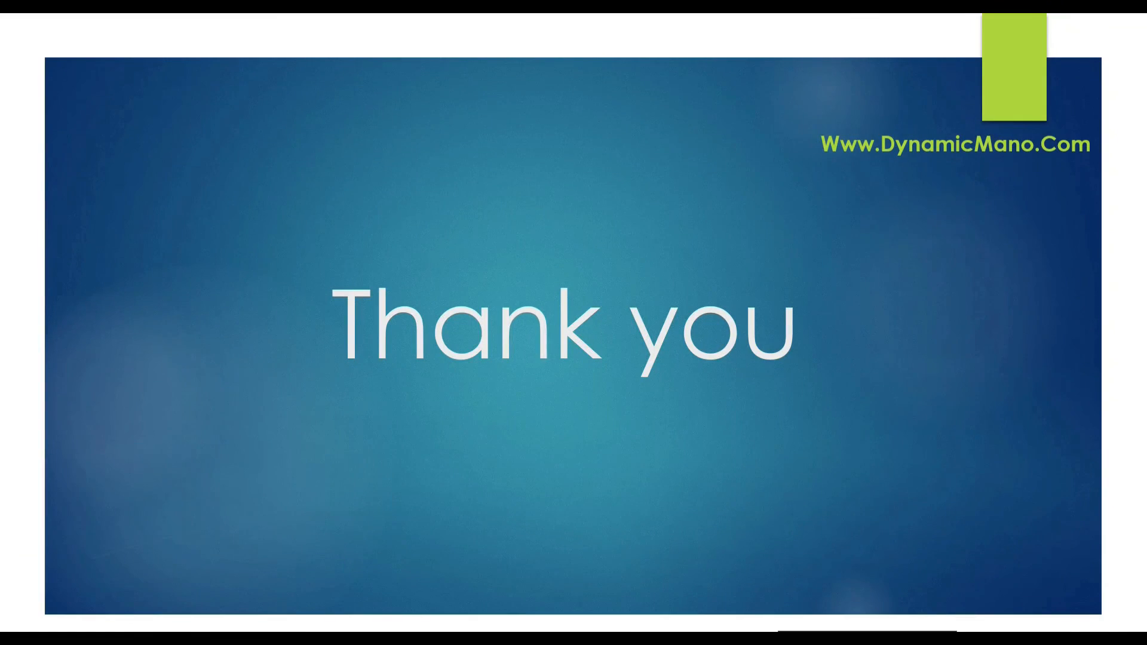